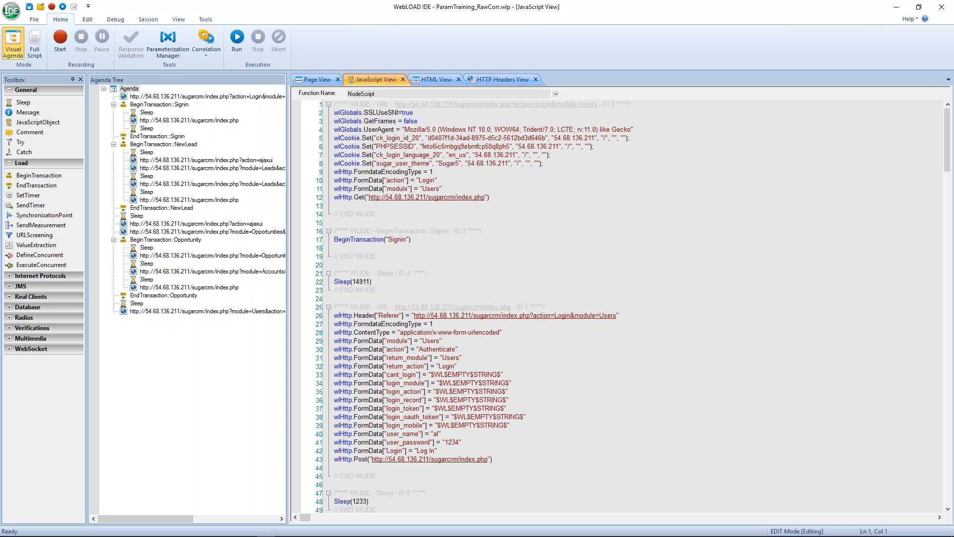
- Add a Date/Time parameter named CloseDate for the date_closed value in the Opportunity transaction's final index.php request
left_click(206, 288)
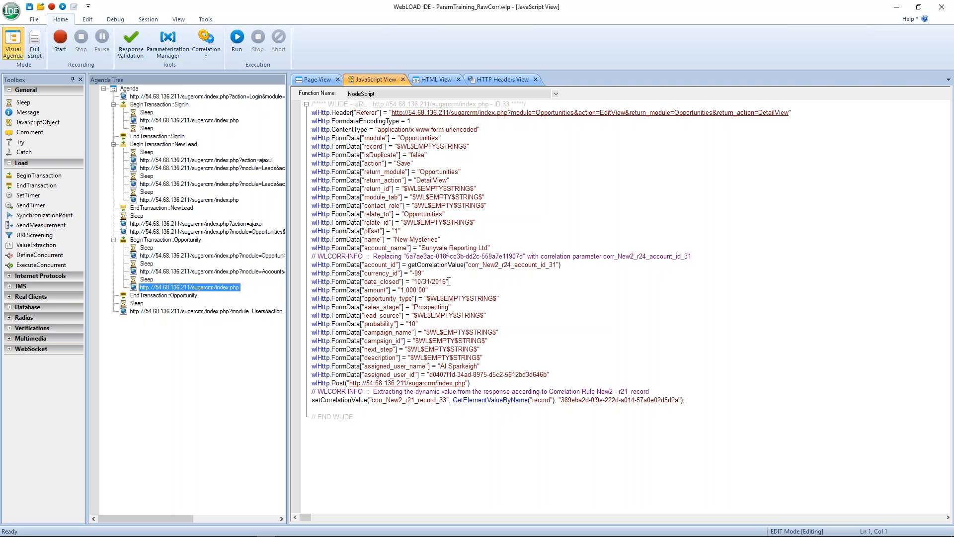
left_click_drag(447, 281, 411, 282)
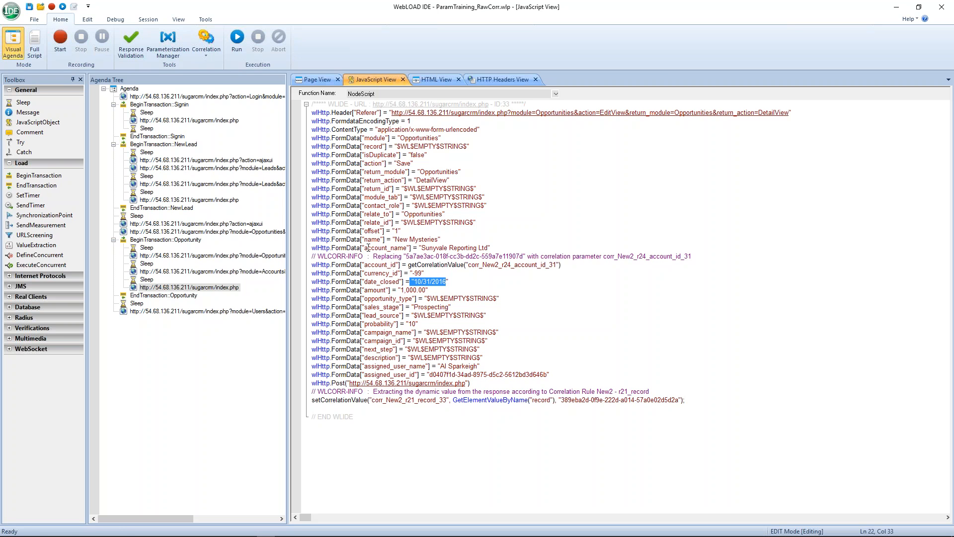
left_click(170, 42)
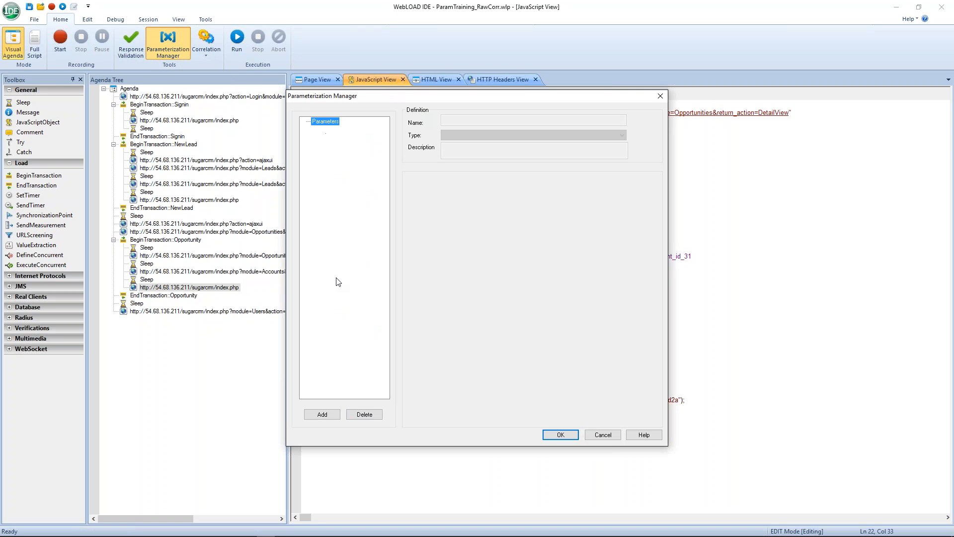
left_click(322, 414)
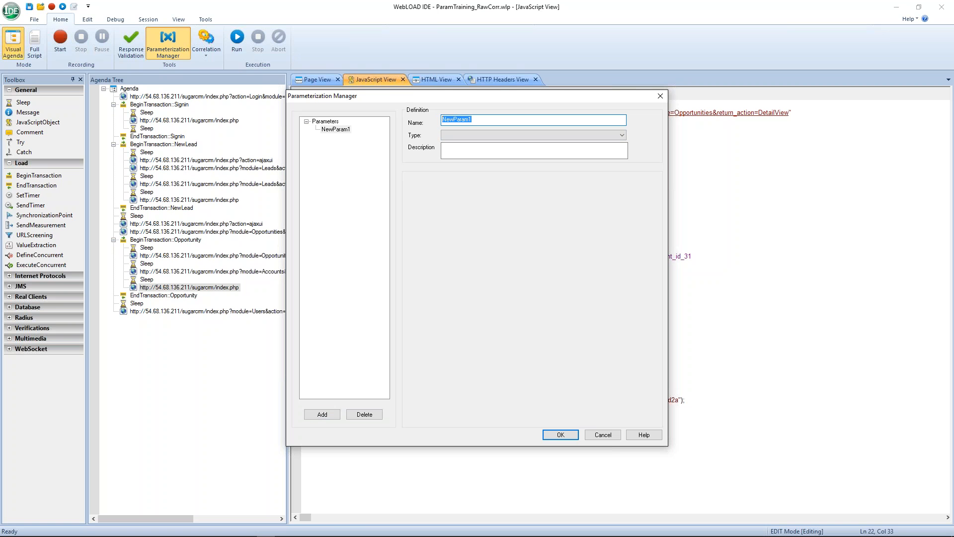
type("CloseDate")
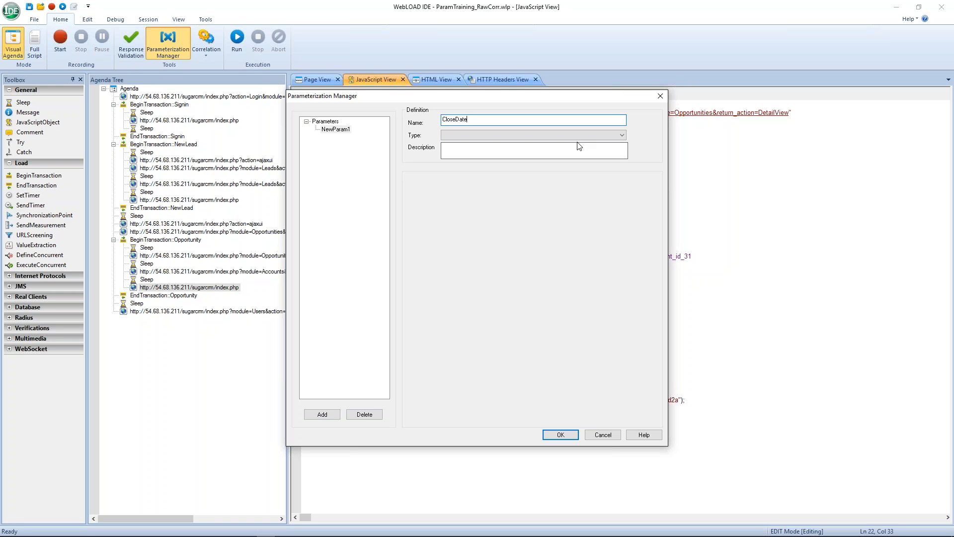
left_click(620, 135)
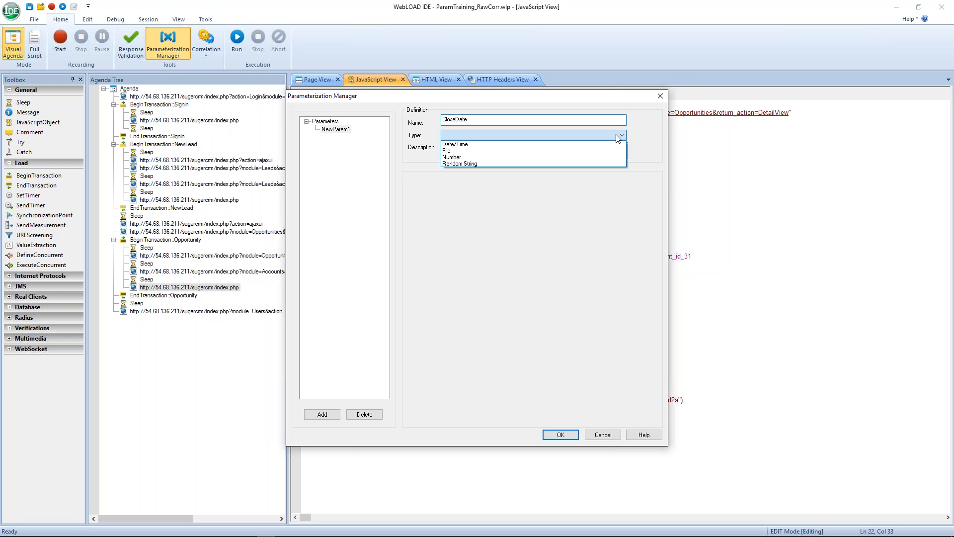
left_click(465, 144)
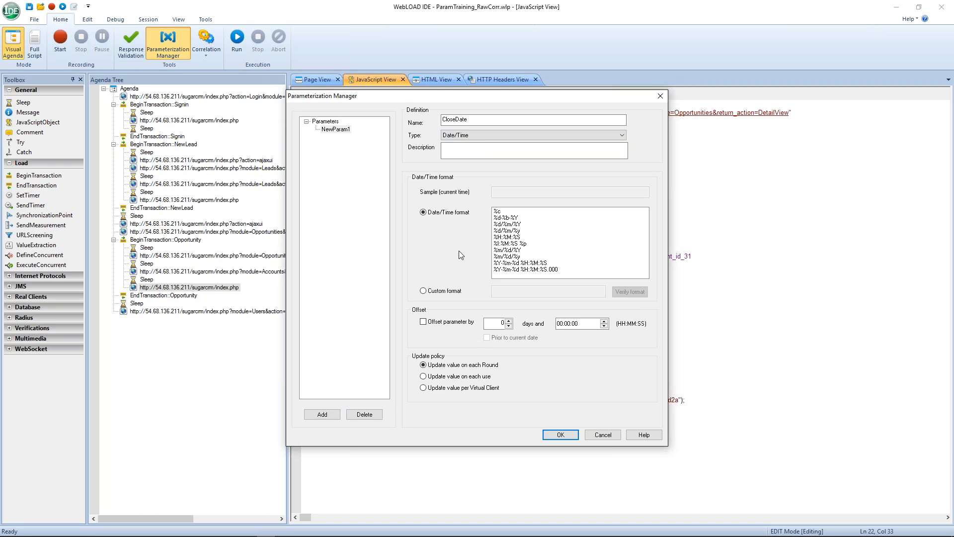
- Set the CloseDate parameter's date format to %m/%d/%Y and save the parameter
left_click(423, 213)
left_click(523, 250)
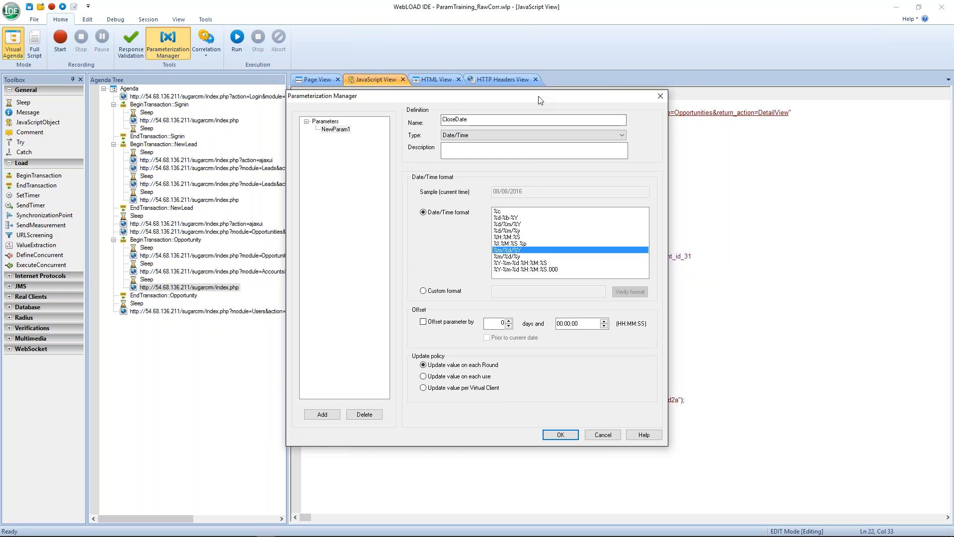
left_click_drag(569, 101, 777, 124)
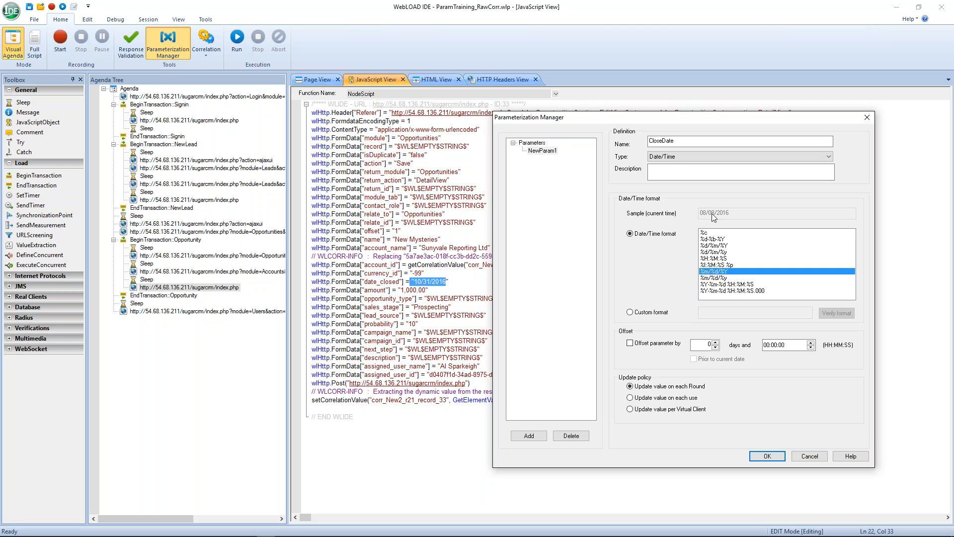
left_click(768, 456)
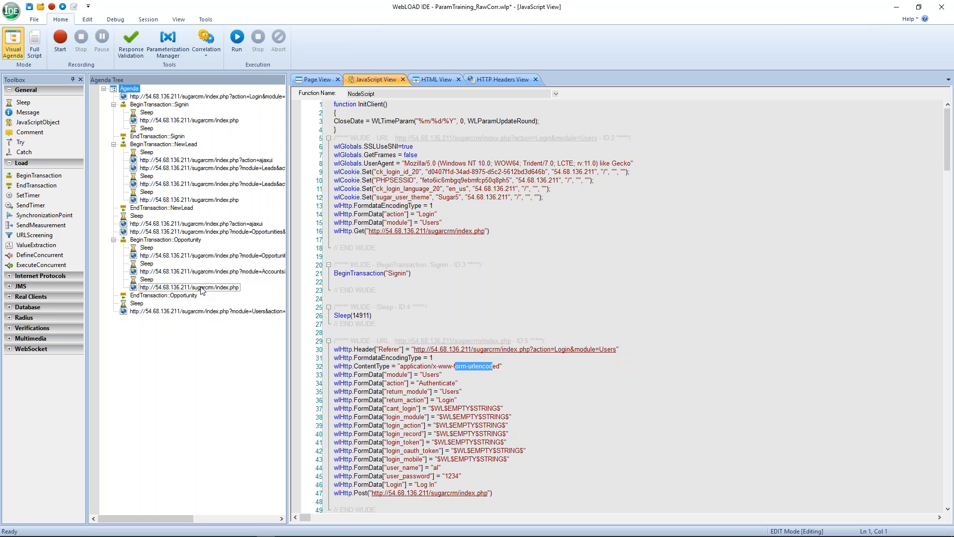
- Insert CloseDate.getValue() as the date_closed value in the Opportunity transaction's final request and comment out the hard-coded date with //
left_click(201, 288)
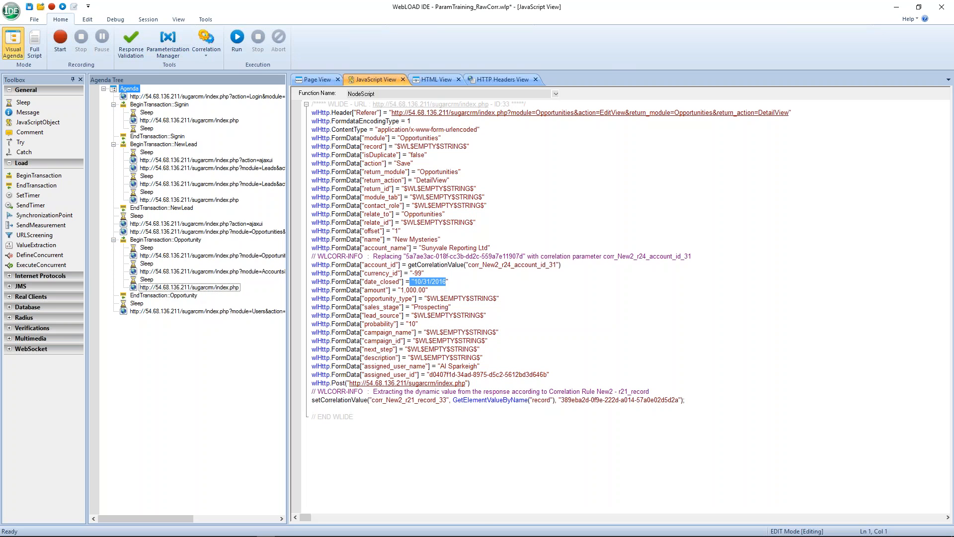
left_click(420, 281)
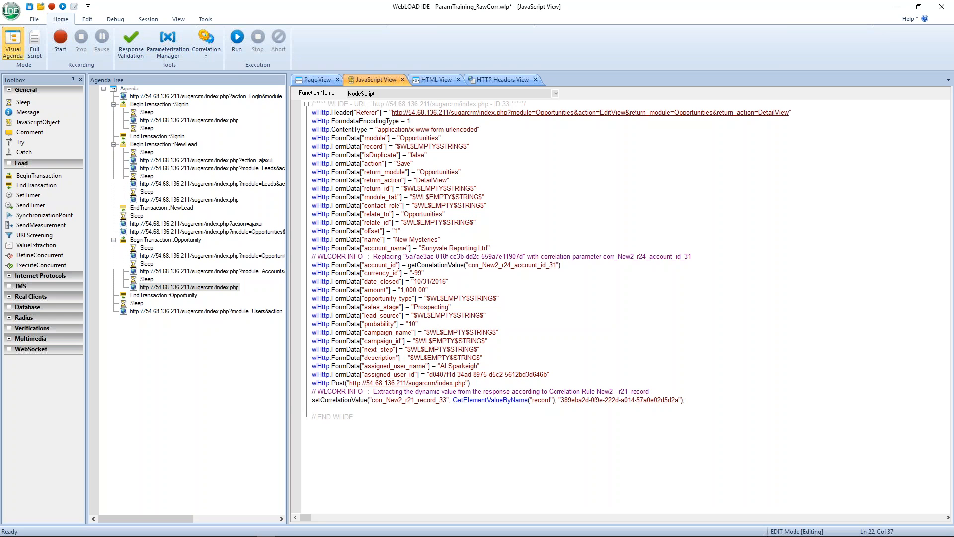
right_click(412, 281)
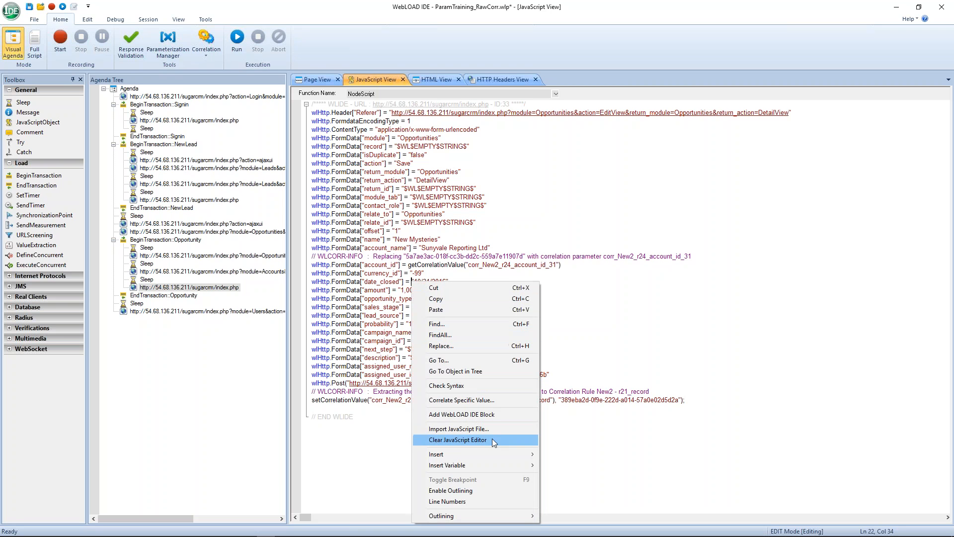
mouse_move(489, 468)
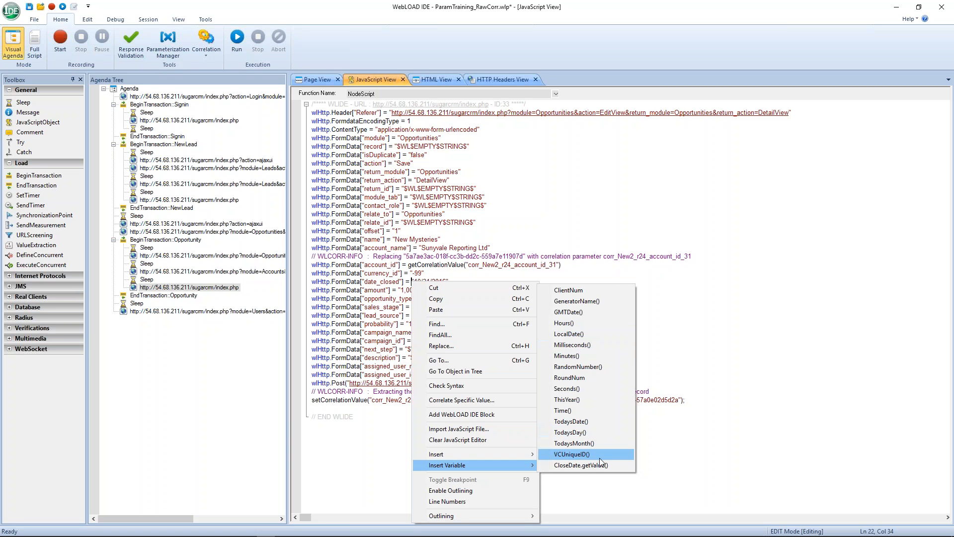
left_click(565, 464)
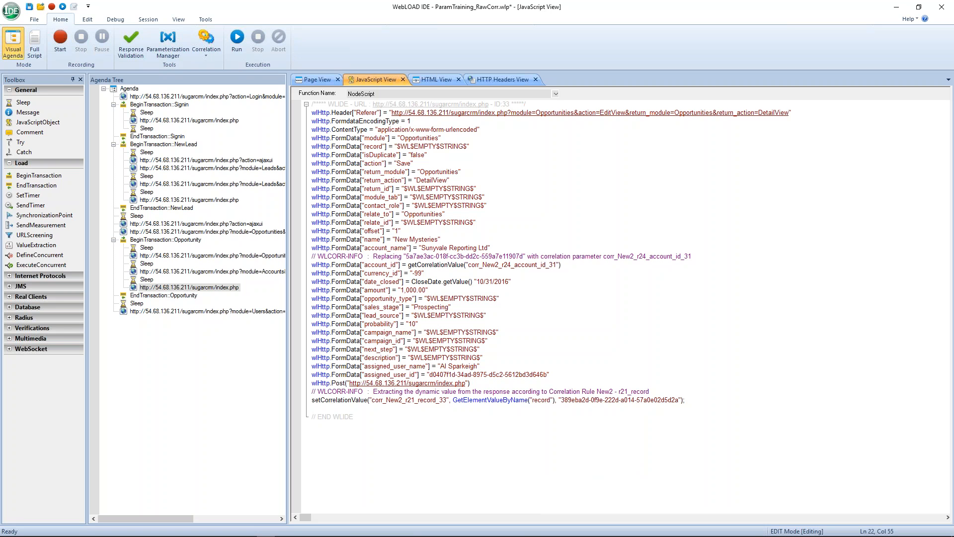
type("//")
- Add a File parameter named SalesRep for the user name and password in the Signin transaction's index.php request
left_click(194, 123)
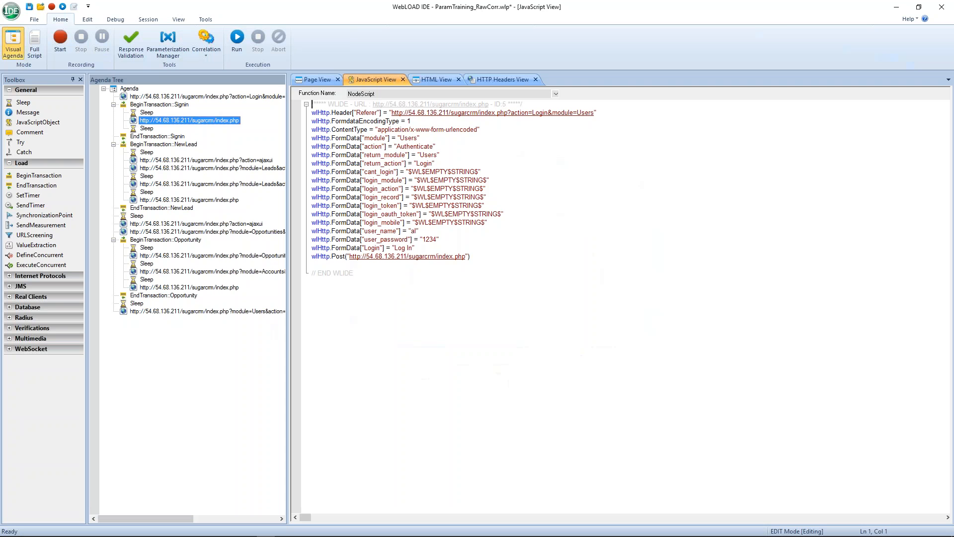
left_click_drag(419, 231, 410, 229)
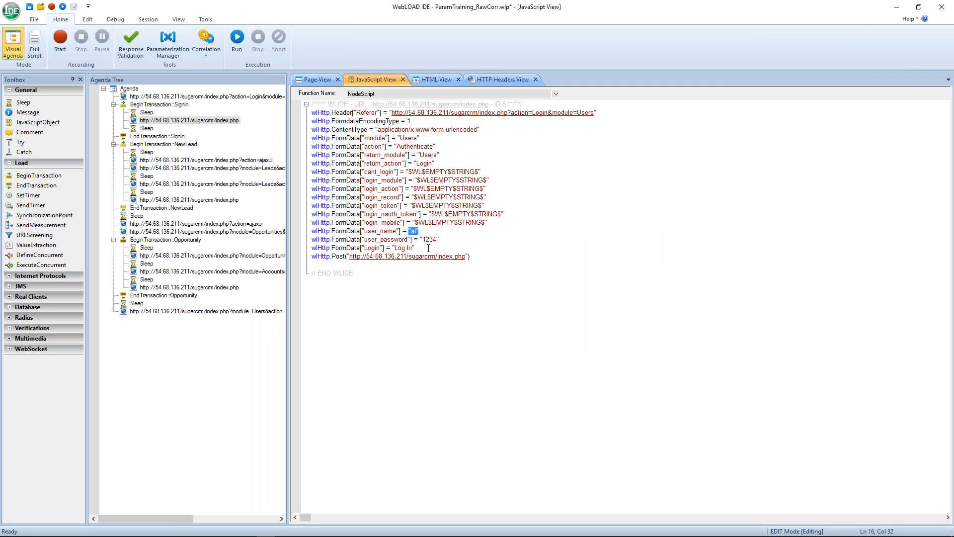
left_click_drag(440, 239, 420, 239)
left_click(168, 41)
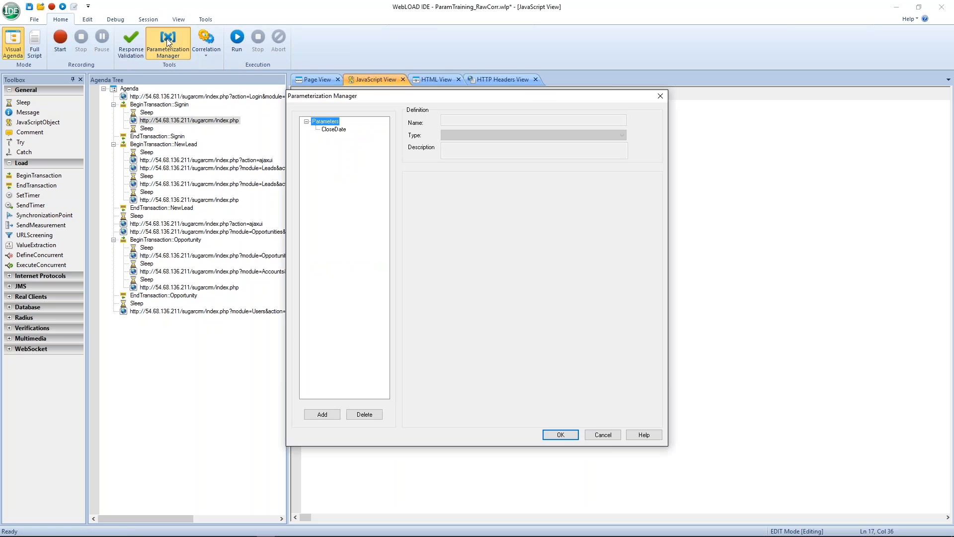
left_click(322, 414)
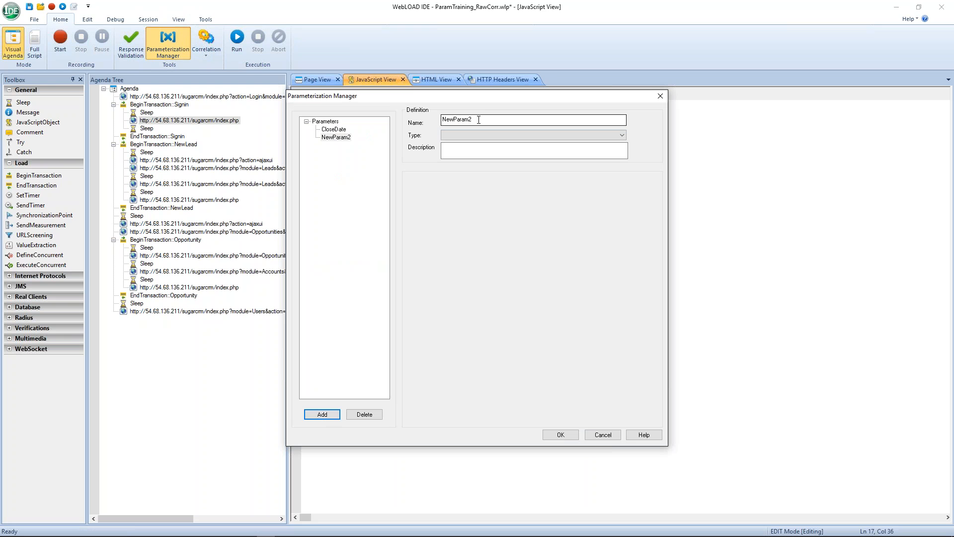
left_click_drag(479, 119, 438, 119)
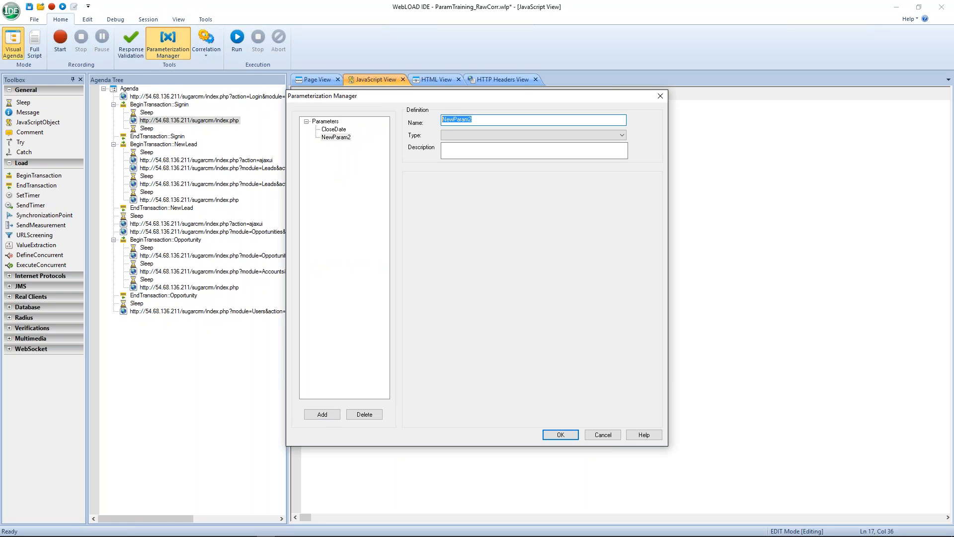
type("SalesRep")
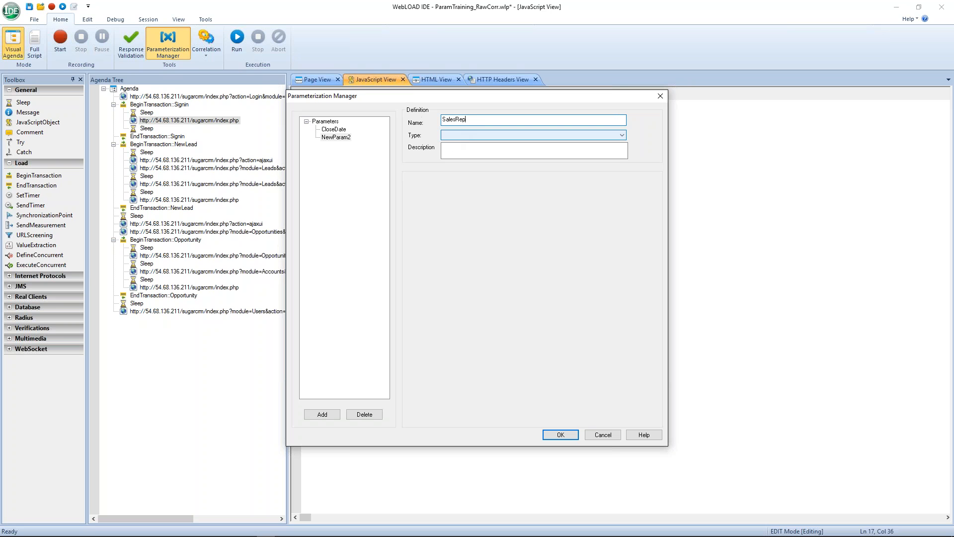
left_click(622, 136)
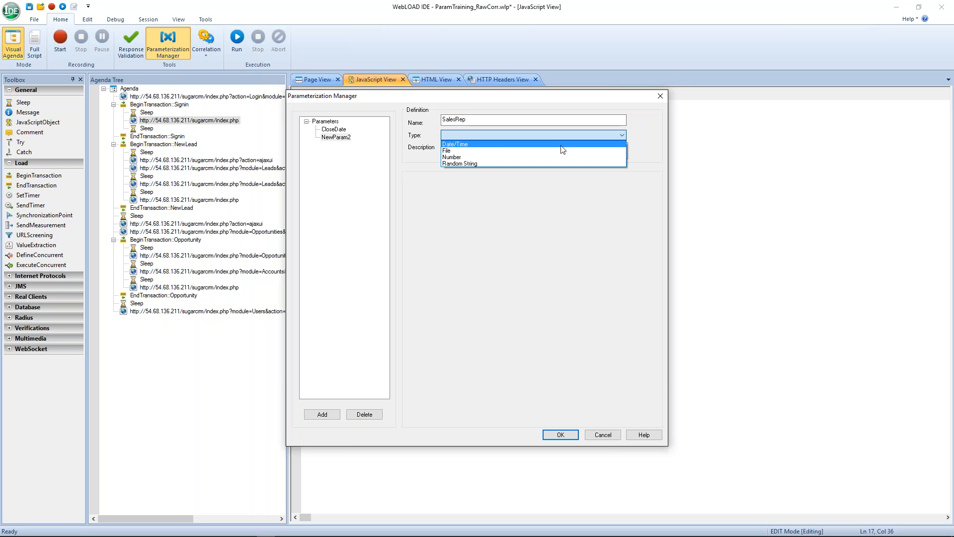
left_click(492, 152)
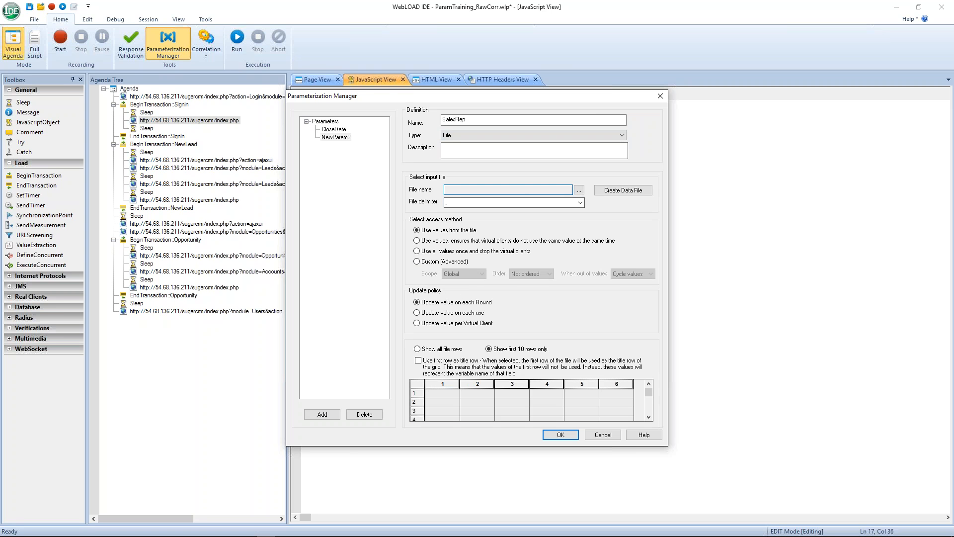
left_click(617, 192)
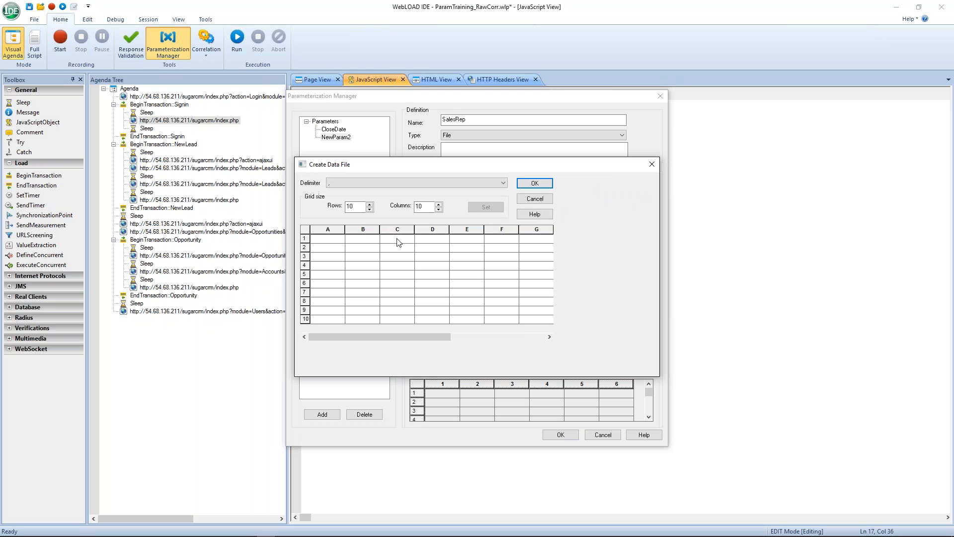
left_click(356, 208)
key("BackSpace")
key("BackSpace")
type("7")
key("Tab")
type("4")
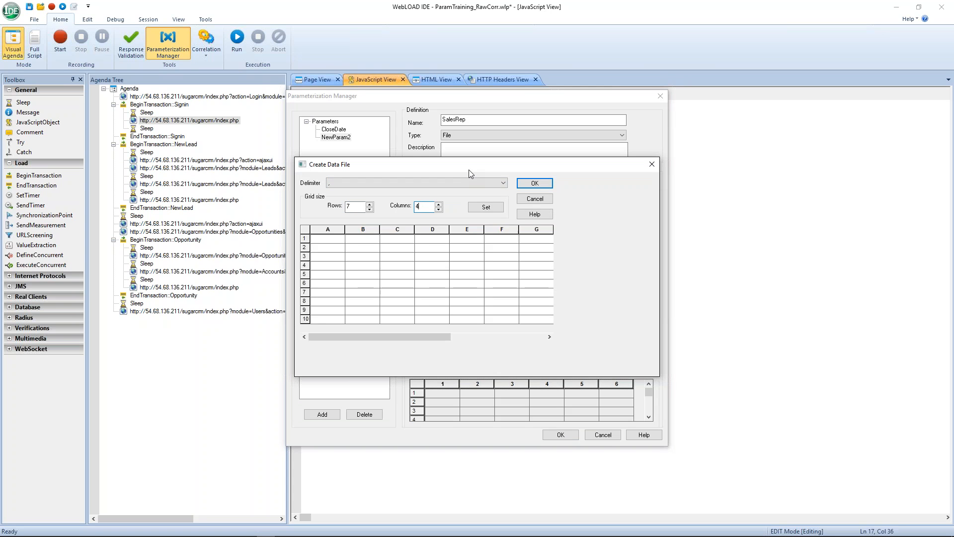
left_click(480, 207)
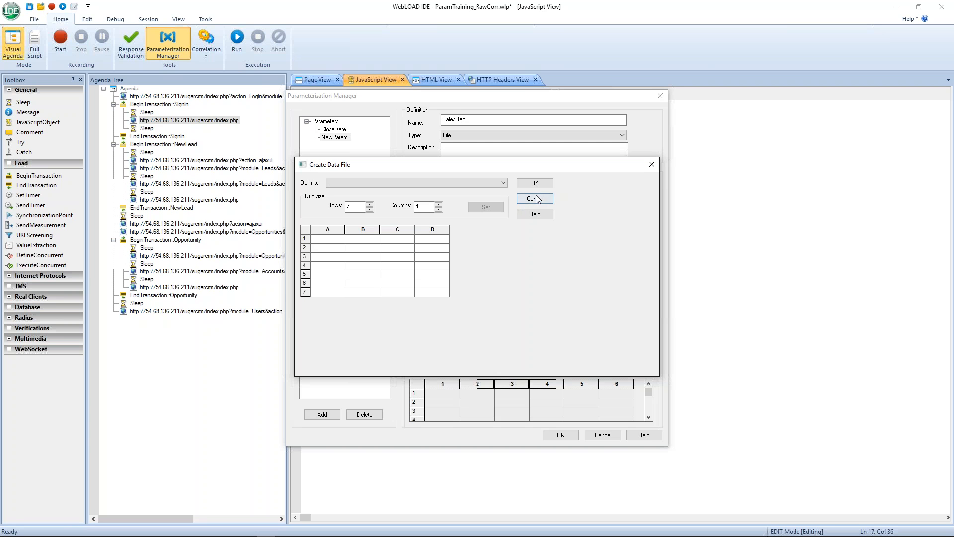
left_click(535, 199)
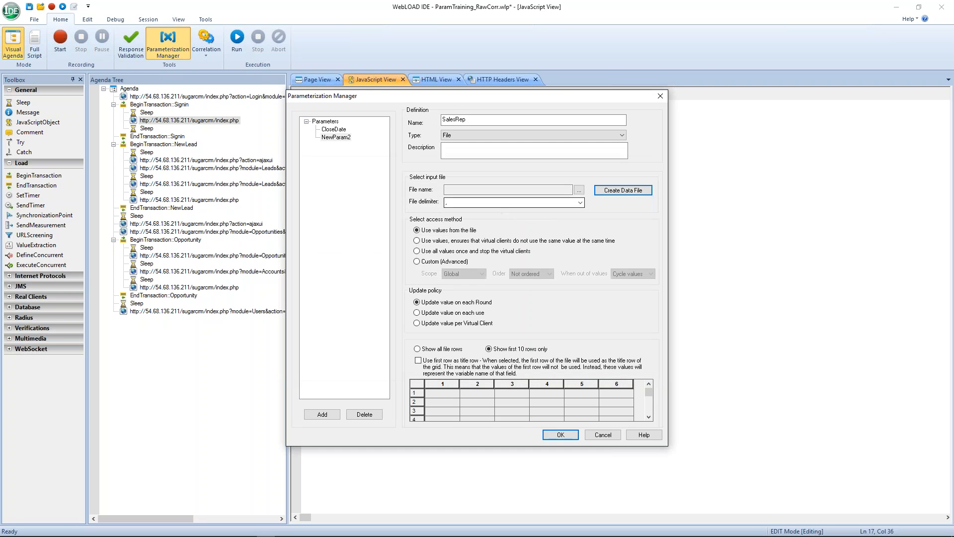
- Load SalesRep.txt from the Scripts folder as the SalesRep parameter's input file
left_click(579, 190)
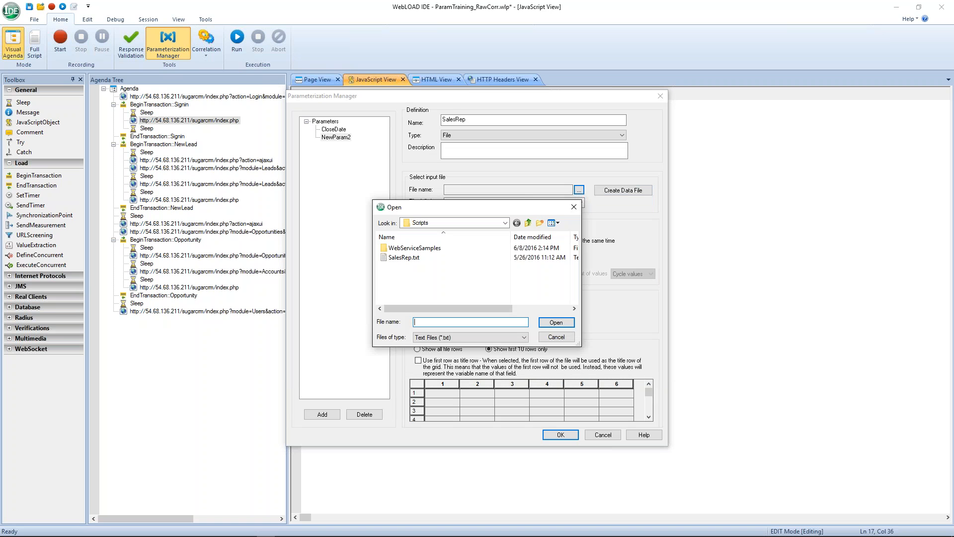
left_click(408, 262)
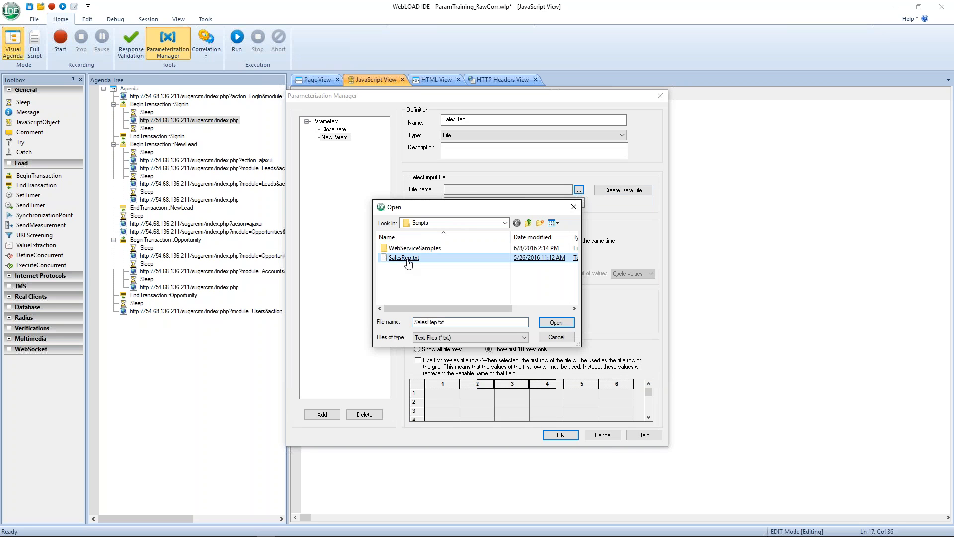
double_click(408, 262)
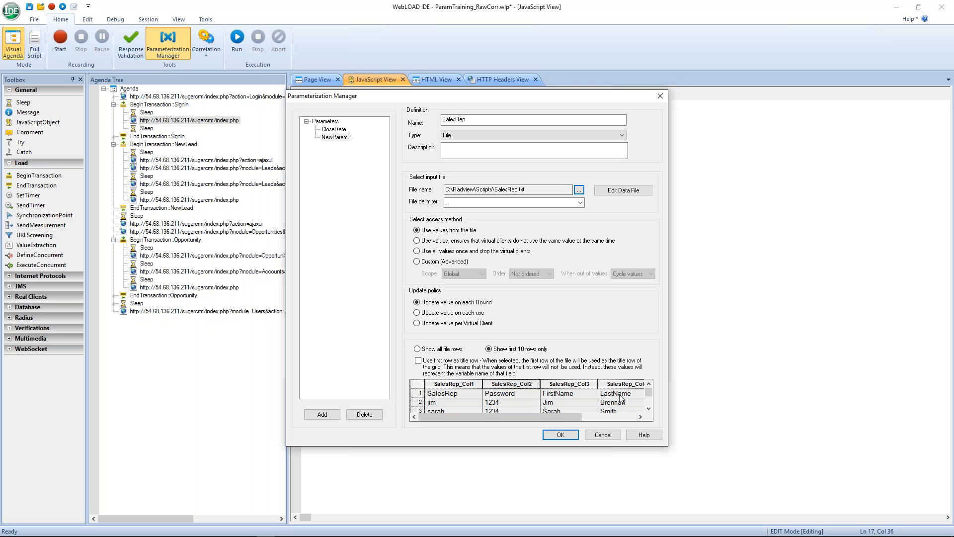
- Use the data file's first row as the title row for the SalesRep parameter and save it
left_click(416, 396)
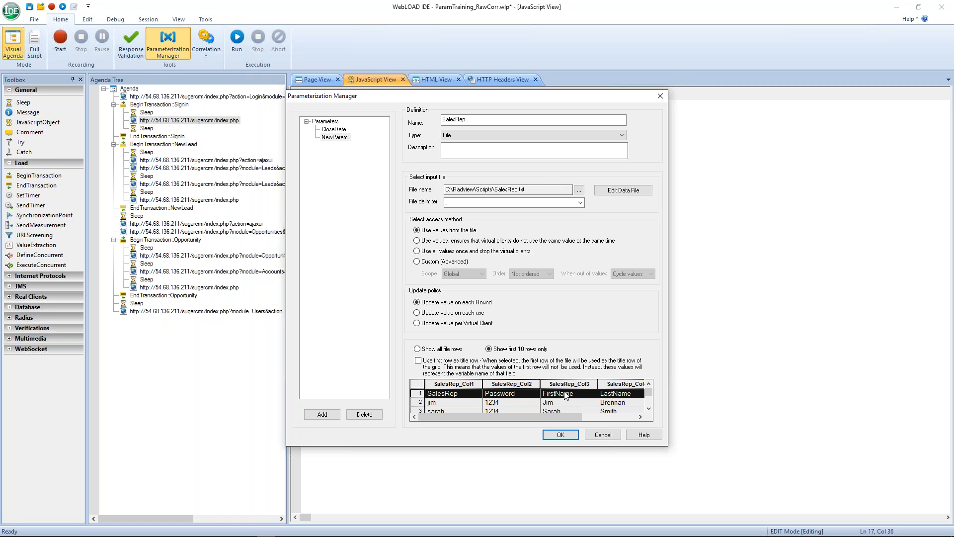
left_click(418, 360)
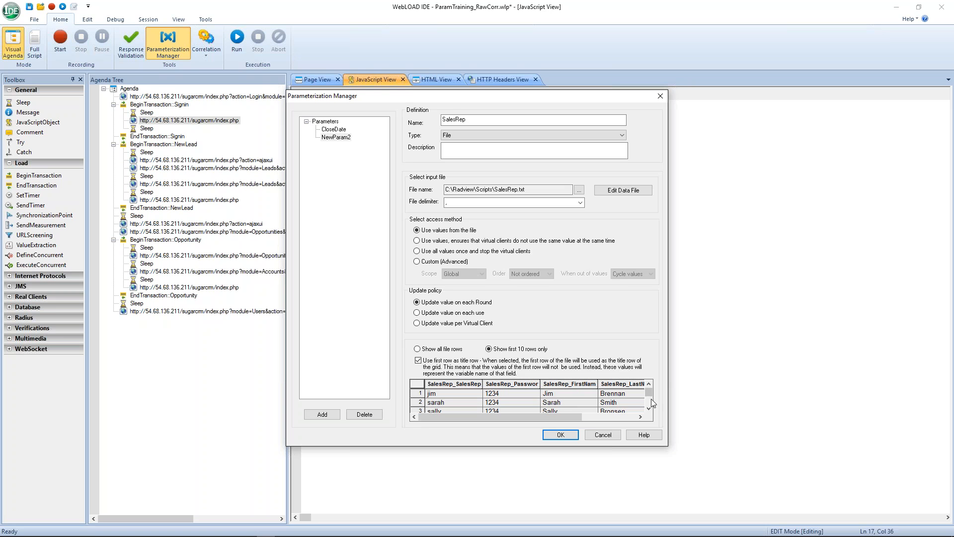
mouse_move(648, 393)
left_mouse_down()
mouse_move(653, 407)
mouse_move(650, 388)
left_mouse_up()
left_click(561, 435)
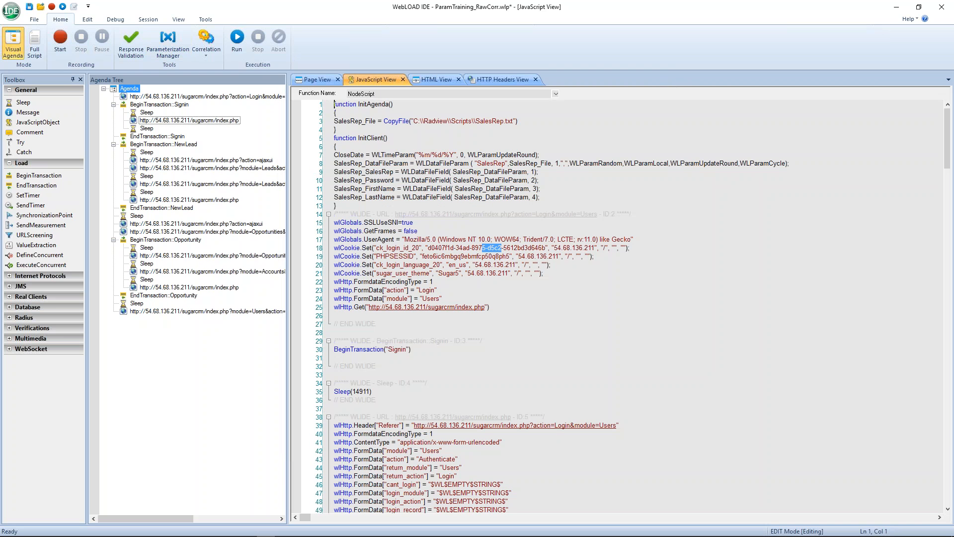
- Insert SalesRep_SalesRep.getValue() as the user_name value in the Signin transaction's index.php request and comment out the hard-coded name with //
left_click(202, 121)
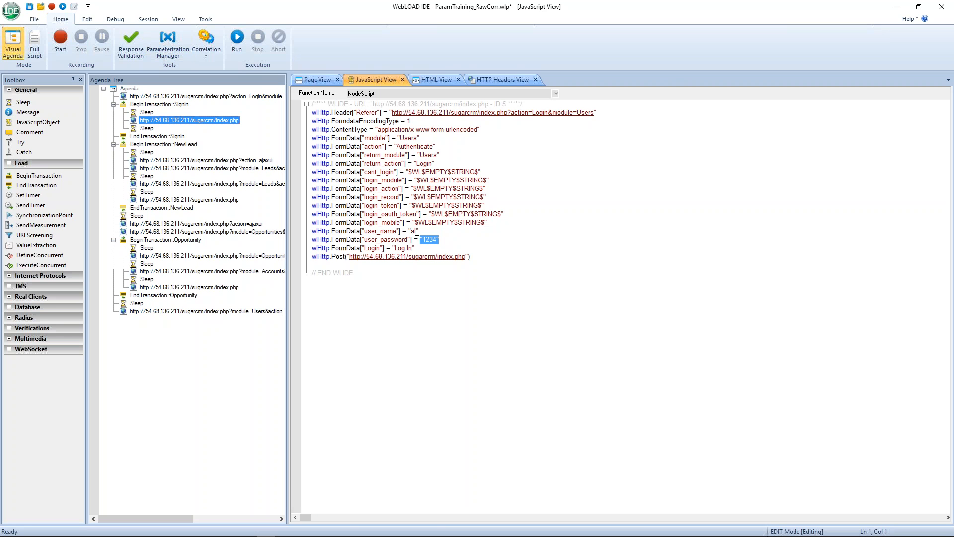
left_click(409, 232)
right_click(409, 232)
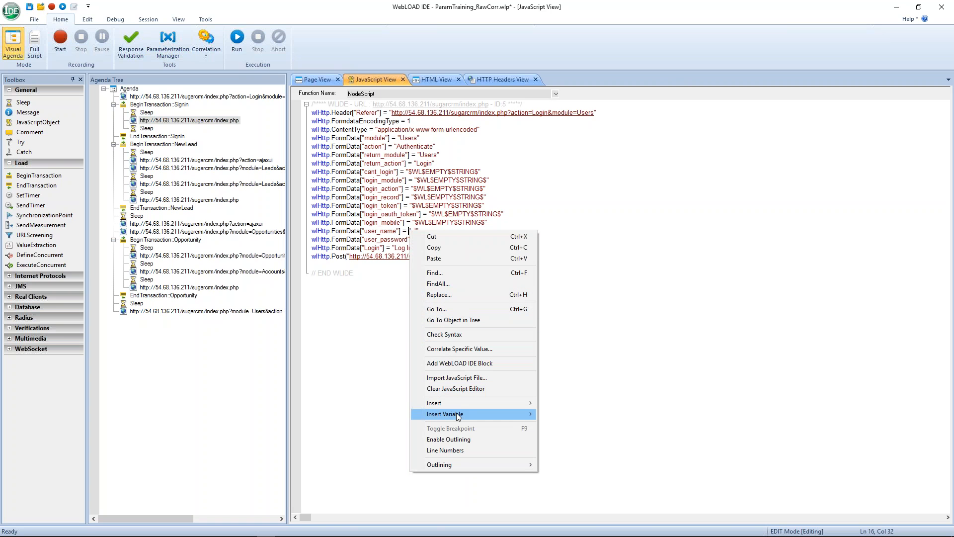
mouse_move(458, 416)
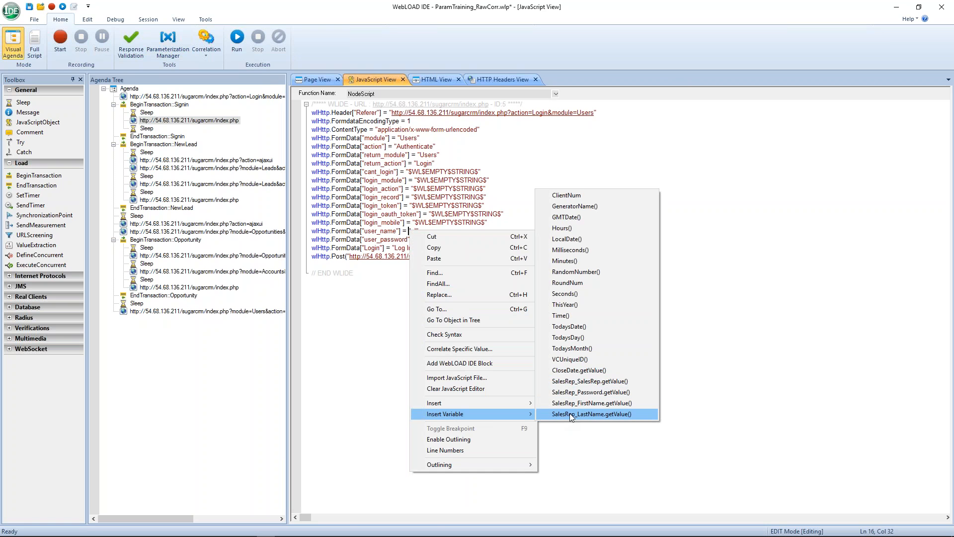
left_click(577, 382)
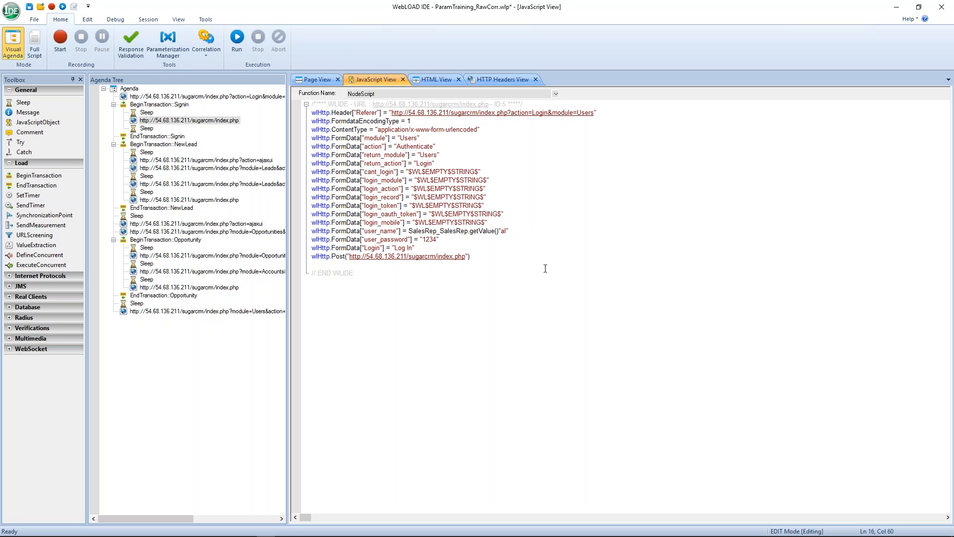
type("//")
- Insert SalesRep_Password.getValue() as the user_password value in the same request and comment out the hard-coded password with //
right_click(421, 239)
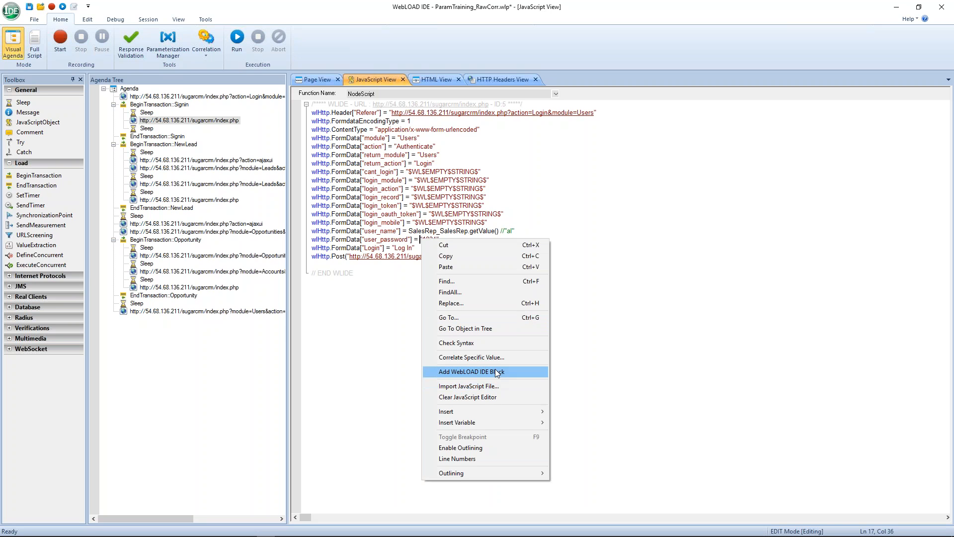
mouse_move(494, 422)
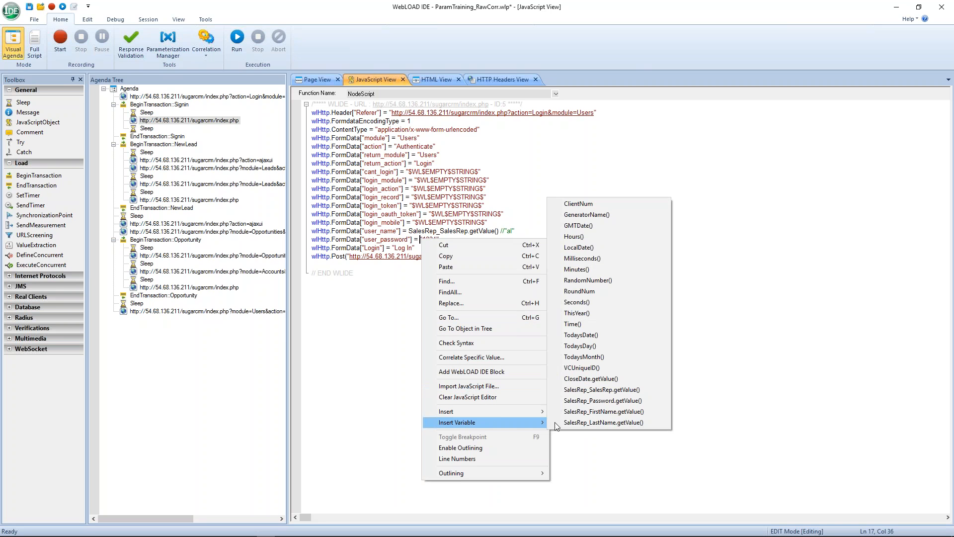
left_click(587, 401)
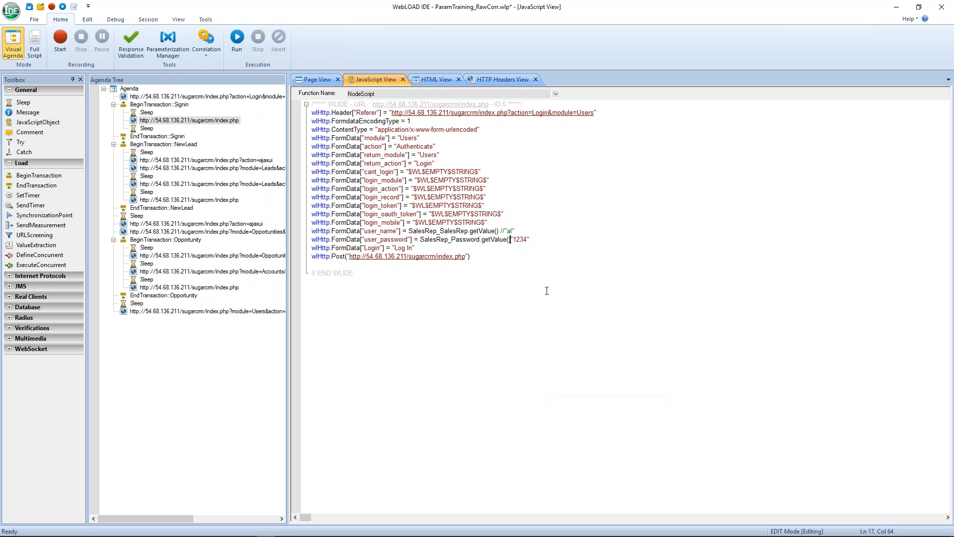
type("//")
- Add a Number parameter named UniqueLead for the last_name field in the NewLead transaction's final index.php request
left_click(202, 200)
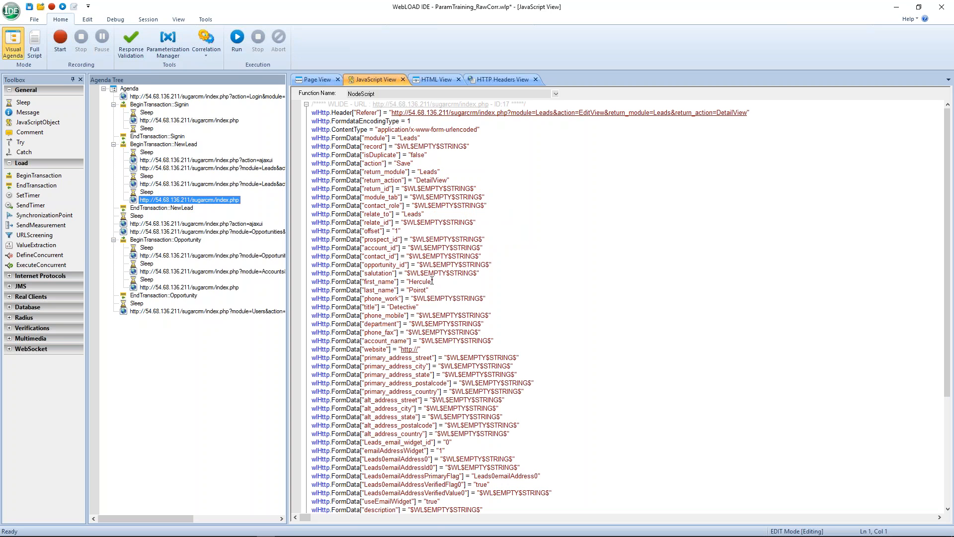
left_click(426, 289)
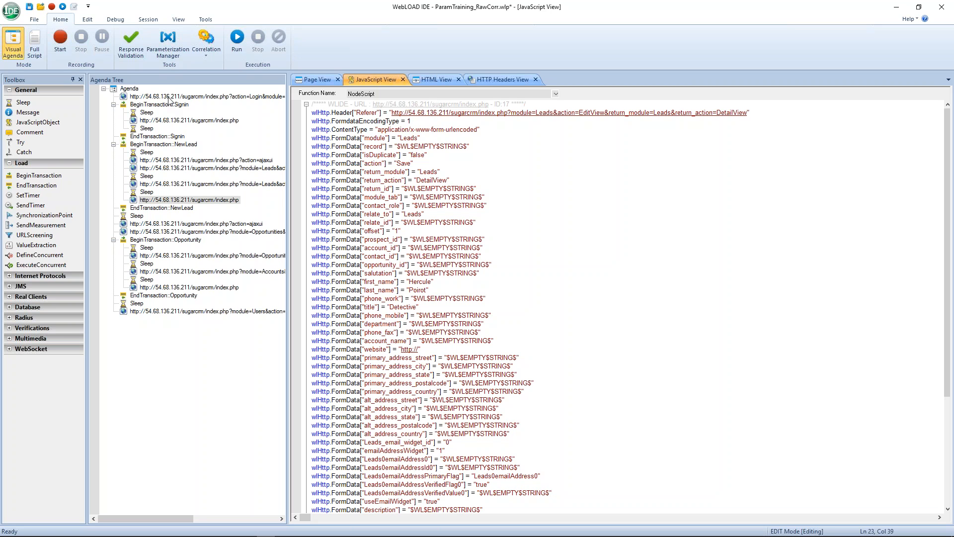
left_click(167, 46)
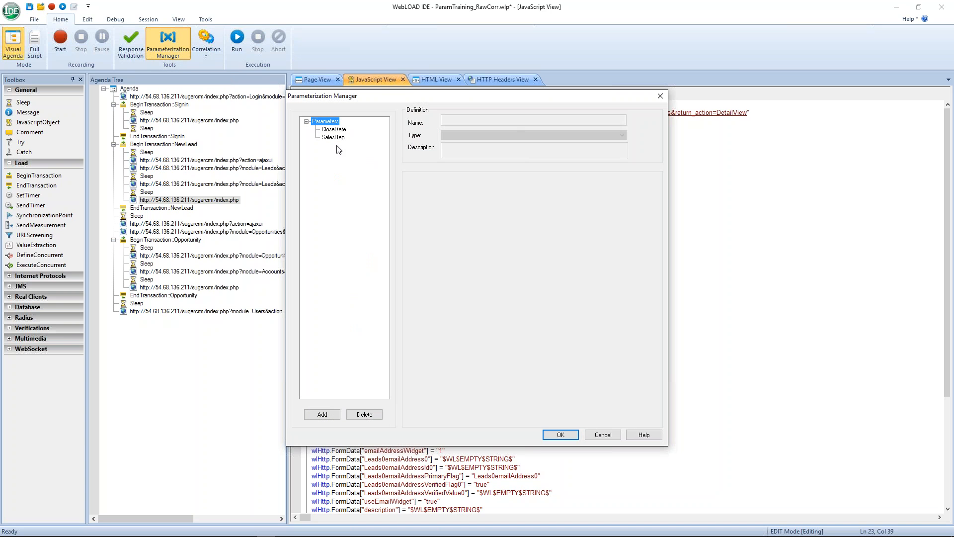
left_click(323, 413)
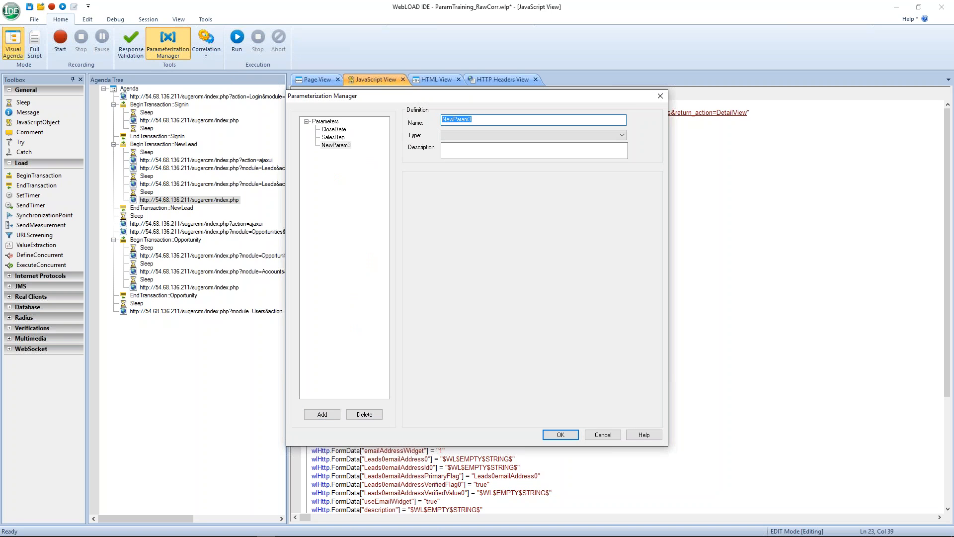
type("UniqueLead")
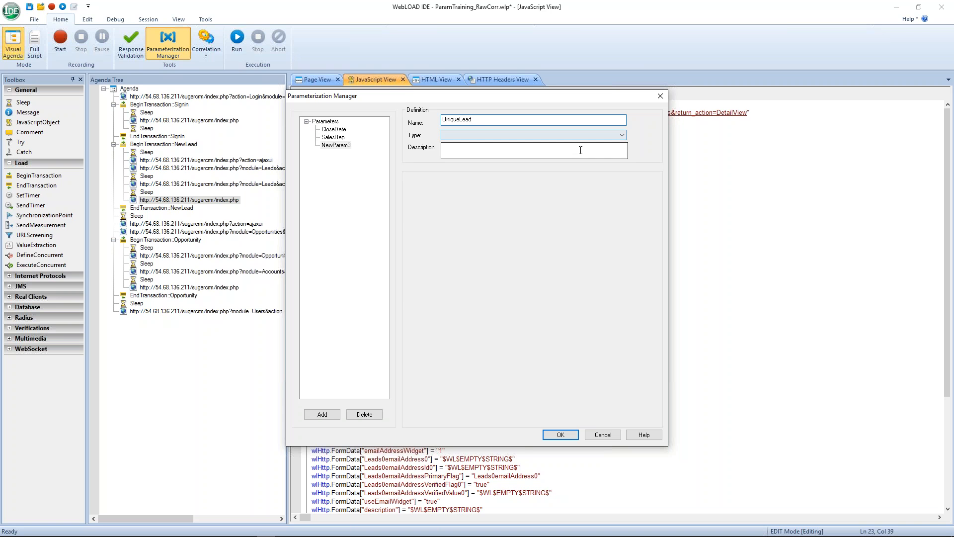
left_click(621, 136)
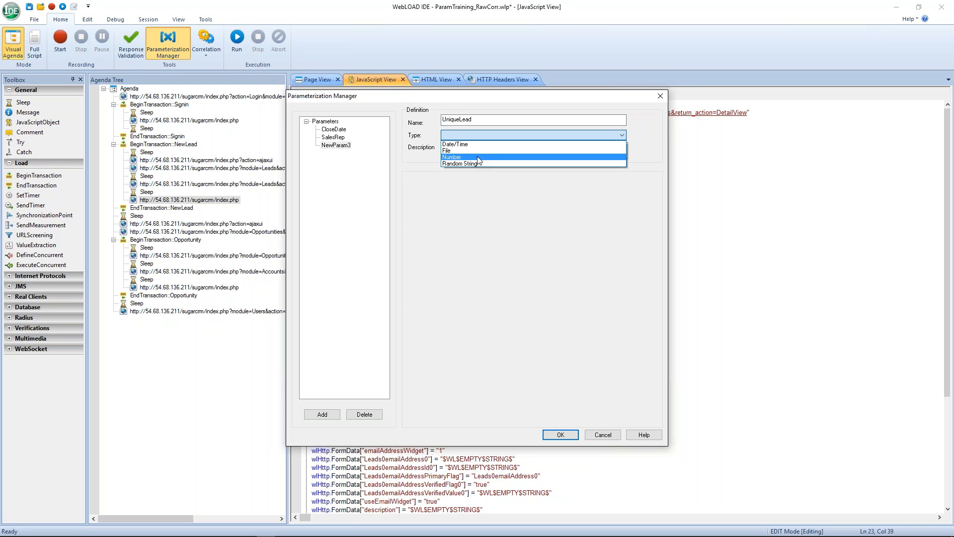
left_click(478, 158)
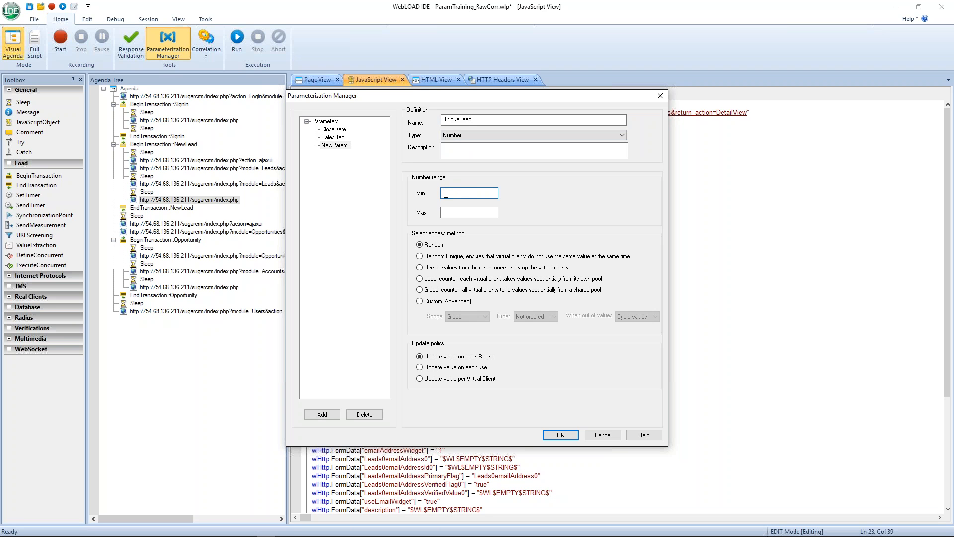
- Set the UniqueLead number range from 1000000 to 10000000 and save the parameter
type("1000000")
key("Tab")
type("10000000")
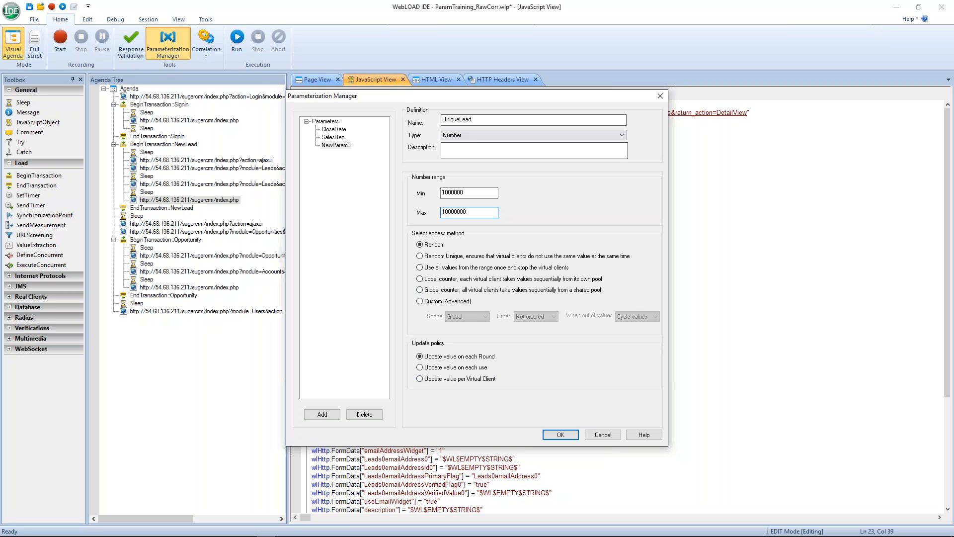
left_click(560, 435)
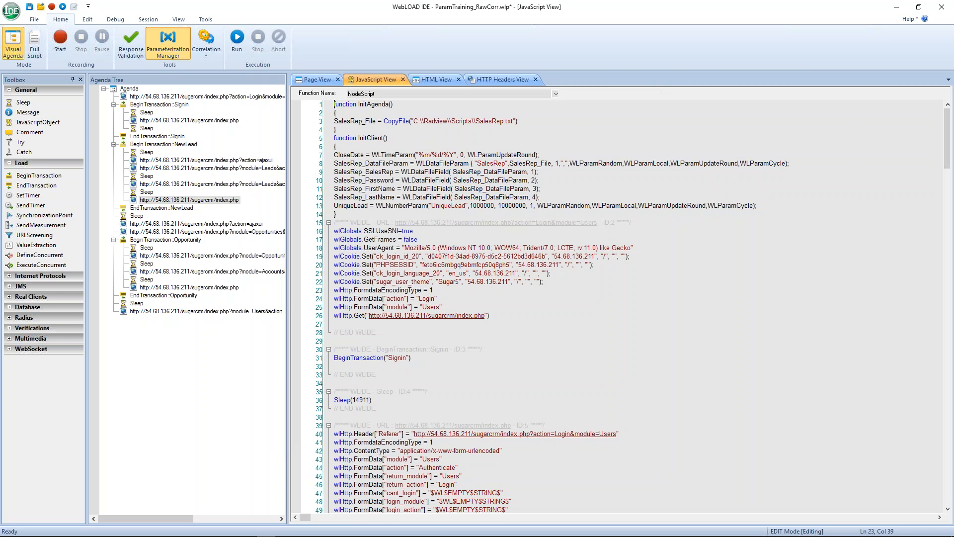
- Add a trailing space inside the last_name string of NewLead's final index.php request and append + UniqueLead.getValue() to it
left_click(203, 200)
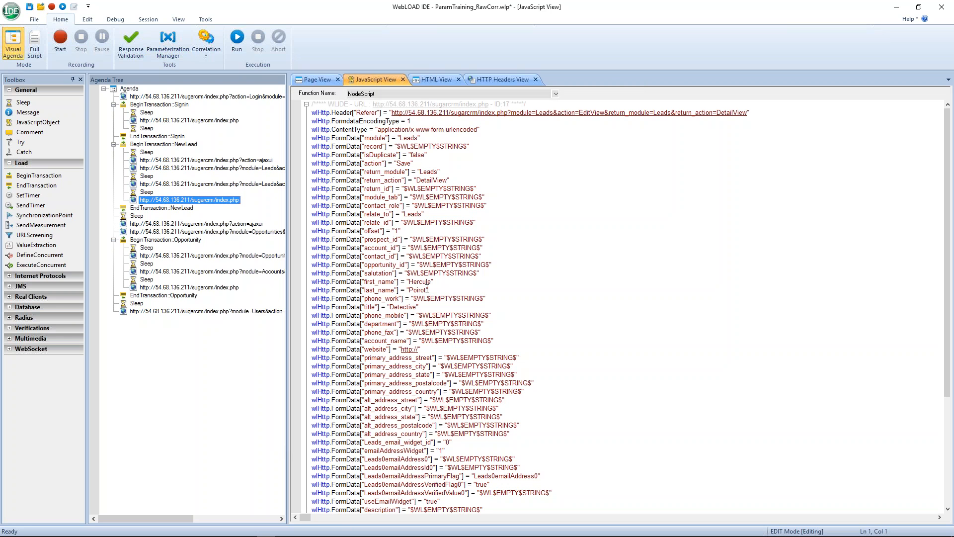
left_click(426, 291)
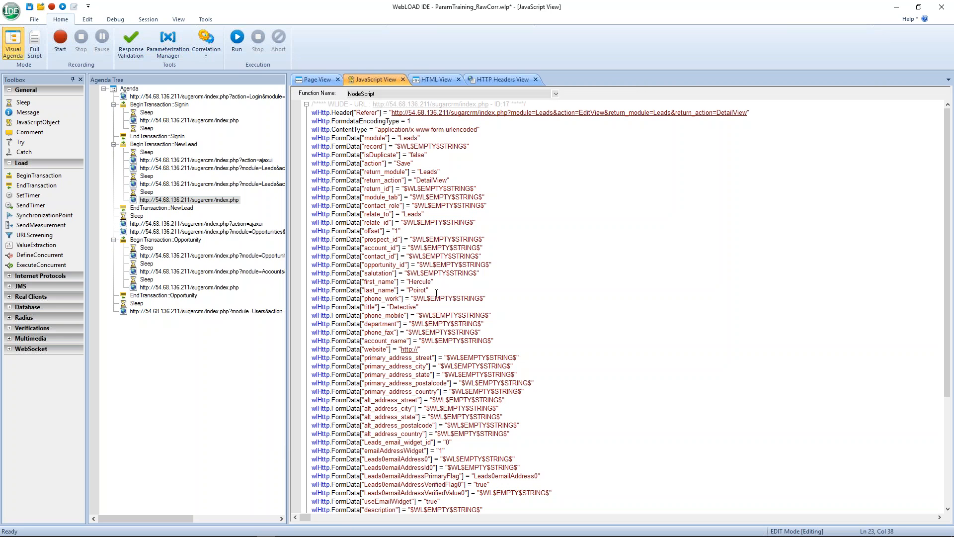
key("Right")
key("Right")
type("+")
right_click(442, 291)
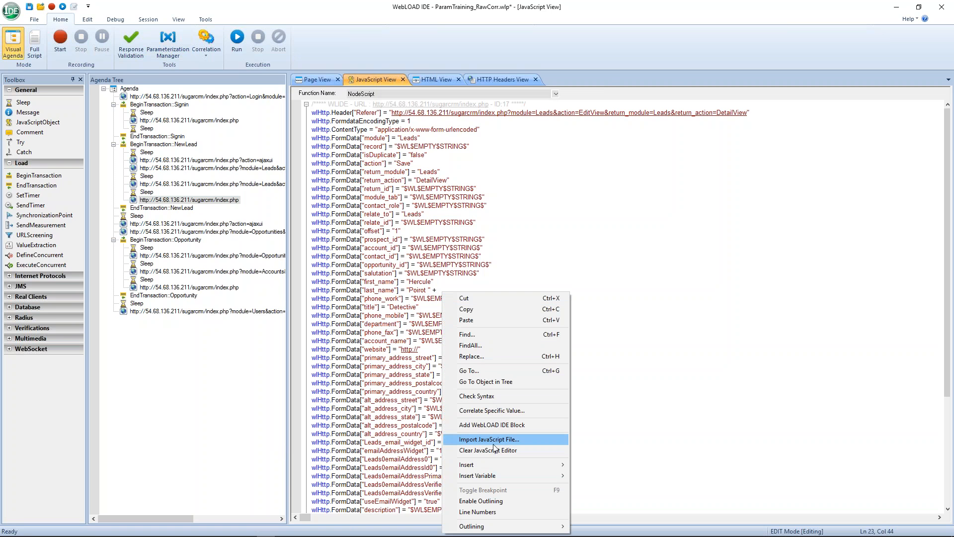
mouse_move(493, 478)
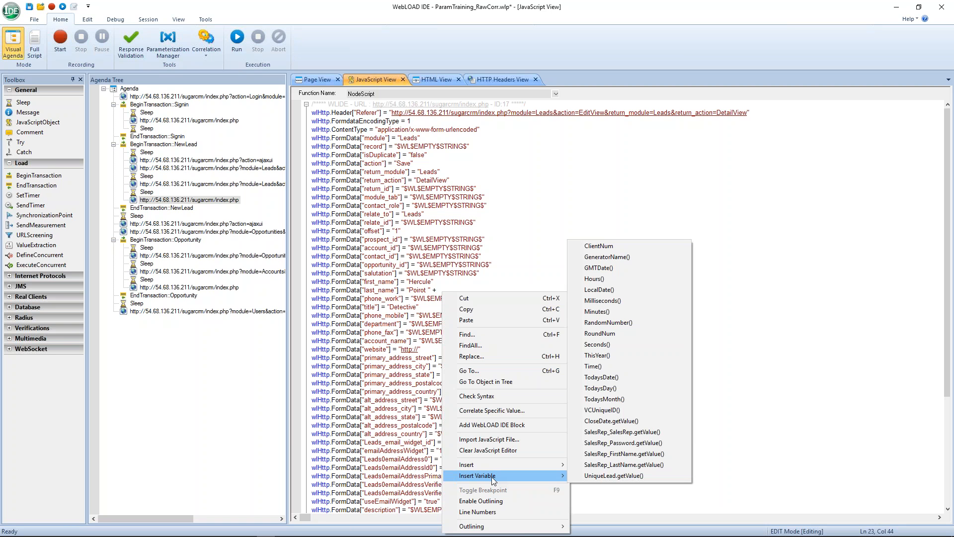
left_click(611, 476)
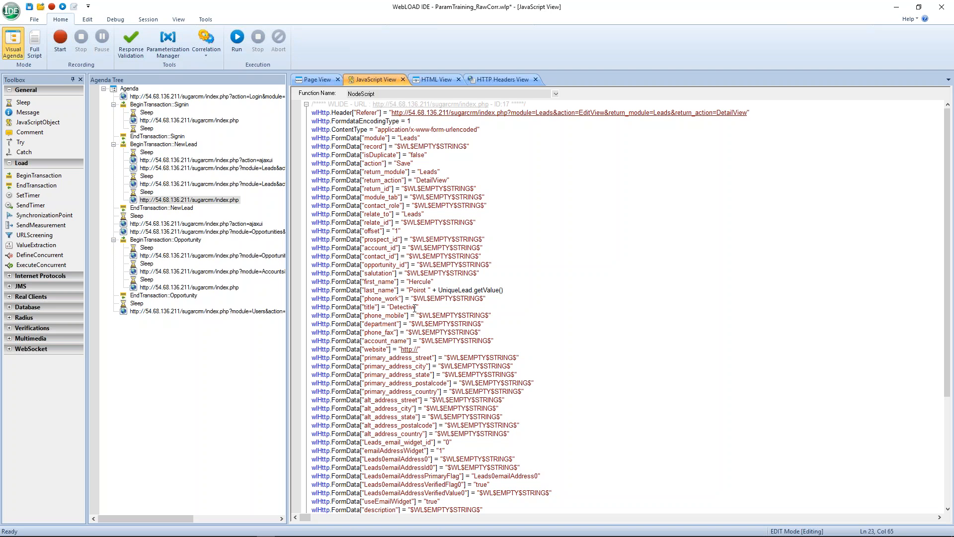
- Add a Random String parameter named Title for the lead's title field
left_click(414, 307)
left_click_drag(416, 308, 391, 307)
left_click(168, 42)
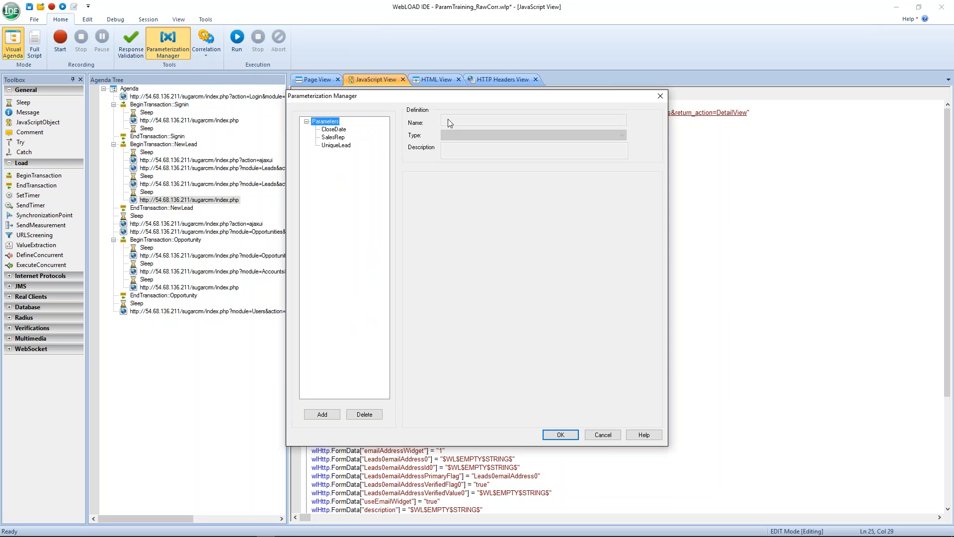
left_click(322, 414)
left_click_drag(472, 119, 434, 120)
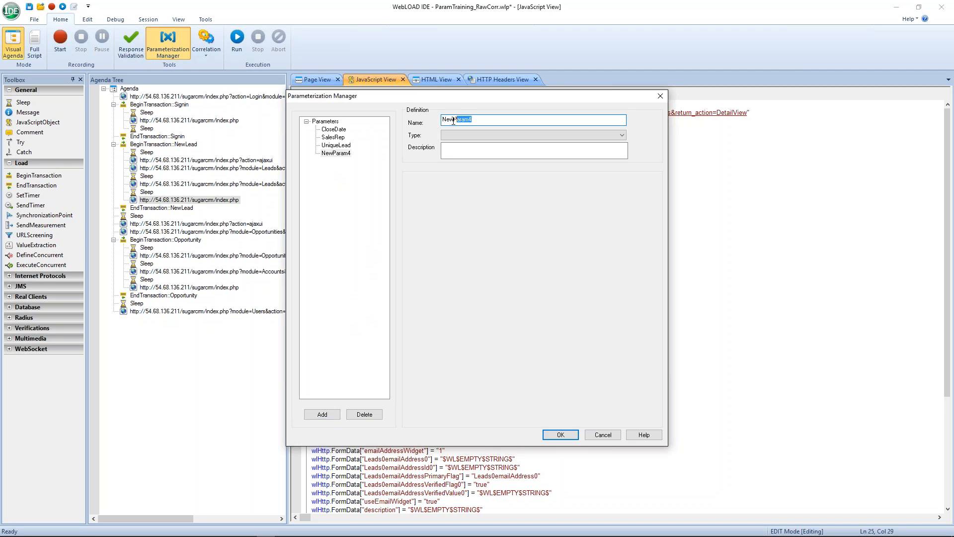
type("Title")
left_click(621, 135)
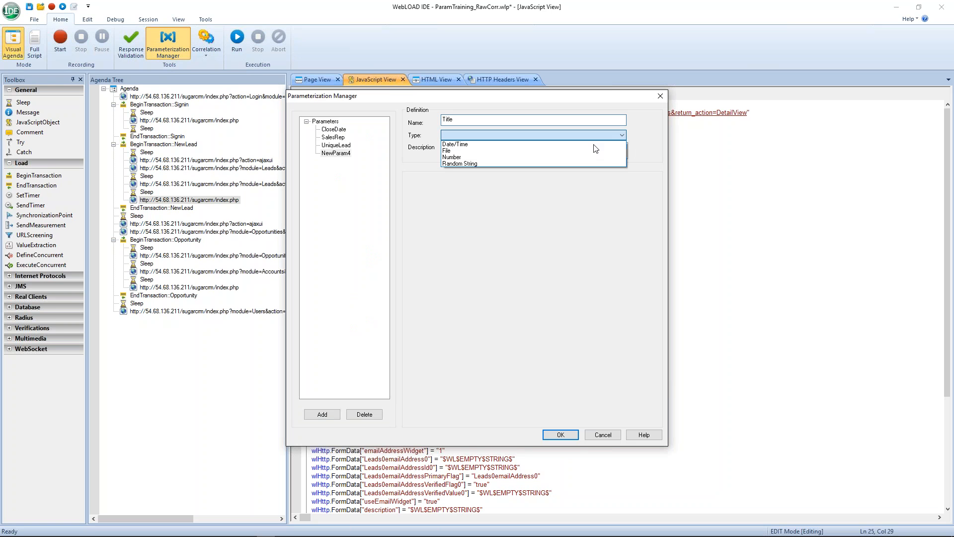
left_click(541, 164)
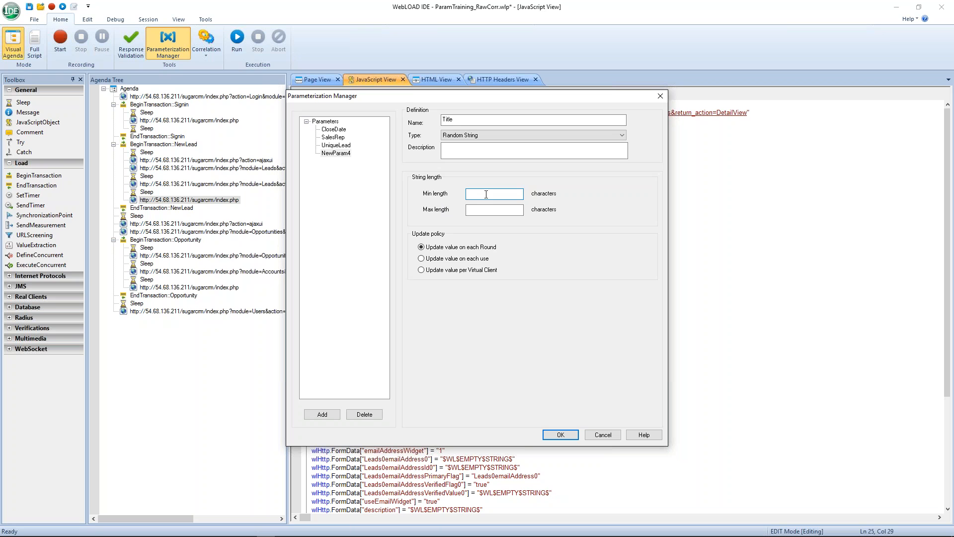
- Set the Title string length to a minimum of 10 and a maximum of 12 characters and save the parameter
type("10")
left_click(474, 211)
type("12")
left_click(560, 435)
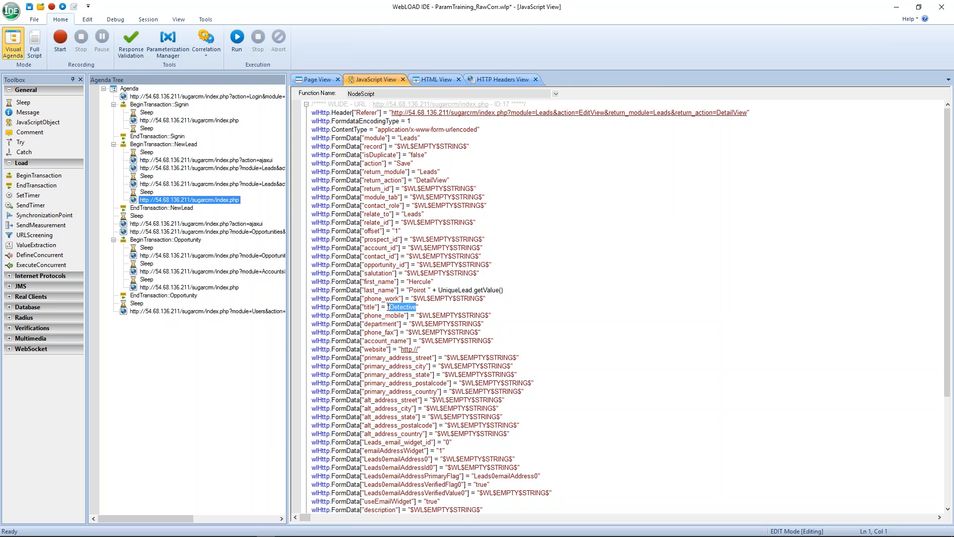
- Insert Title.getValue() as the title value in NewLead's final index.php request and comment out the hard-coded "Detective" with //
right_click(388, 306)
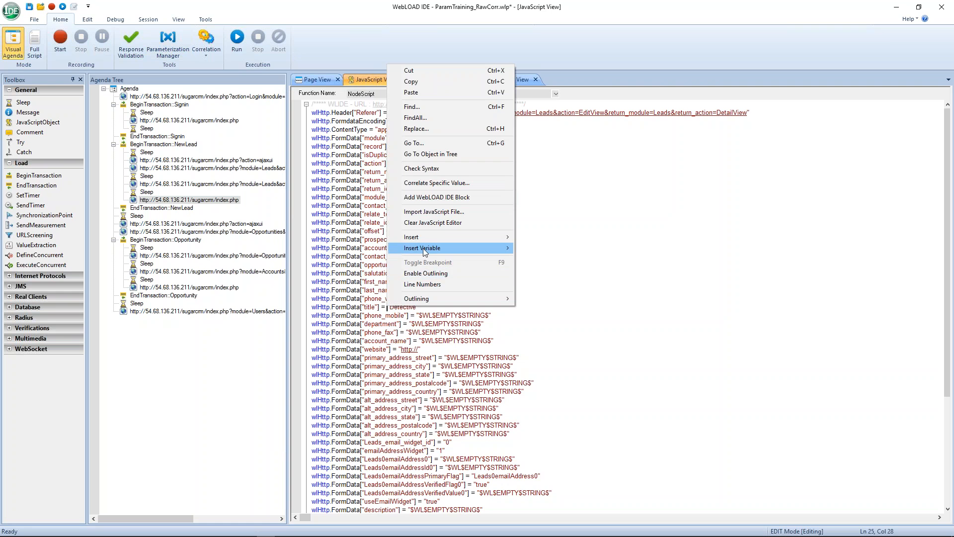
mouse_move(422, 249)
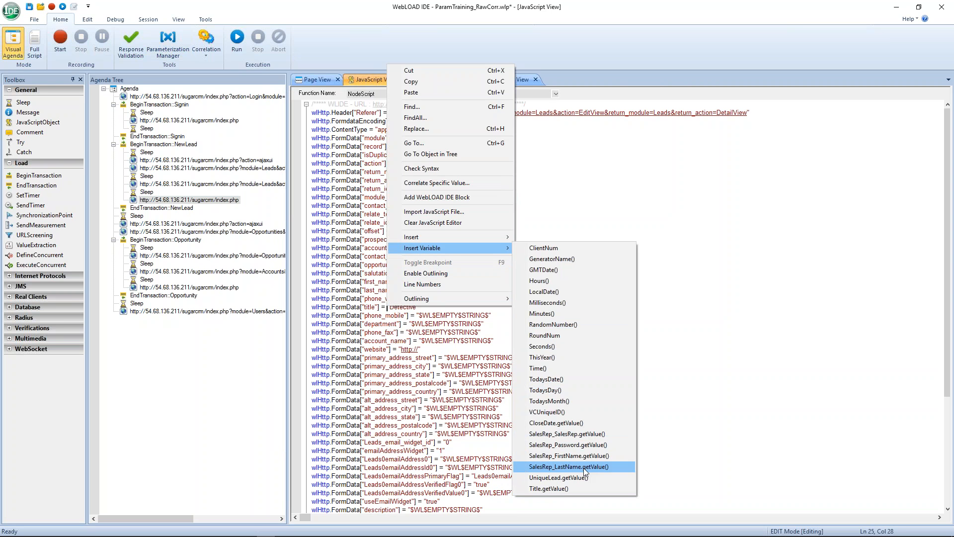
left_click(560, 488)
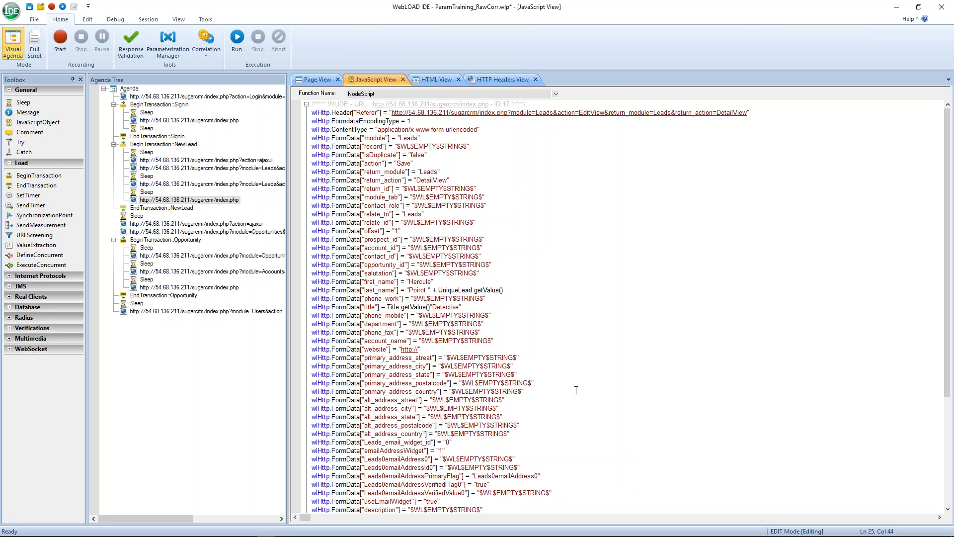
type("//")
- Add a Message after the last Sleep in the Signin transaction with the text "Sales Rep is " + SalesRep_FirstName.getValue()
left_click(199, 120)
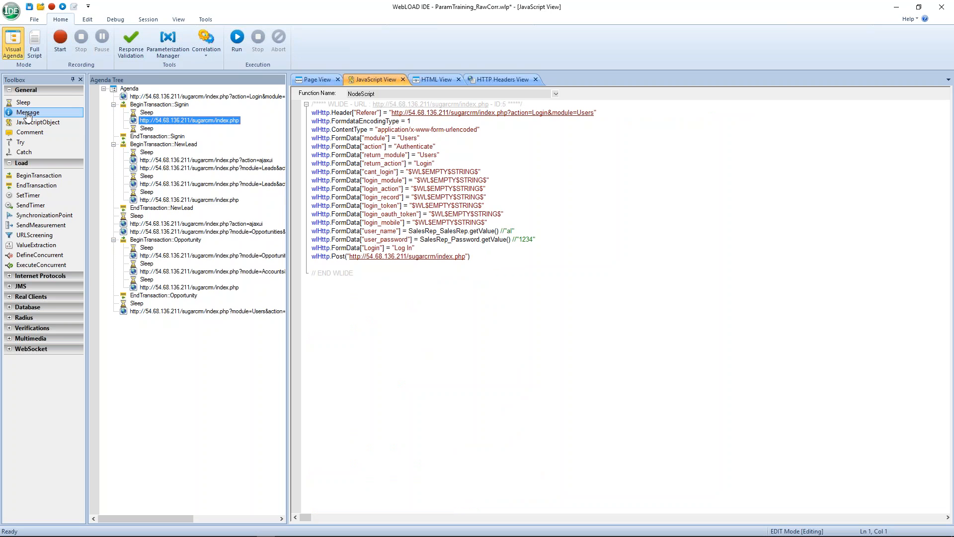
left_click_drag(28, 113, 149, 132)
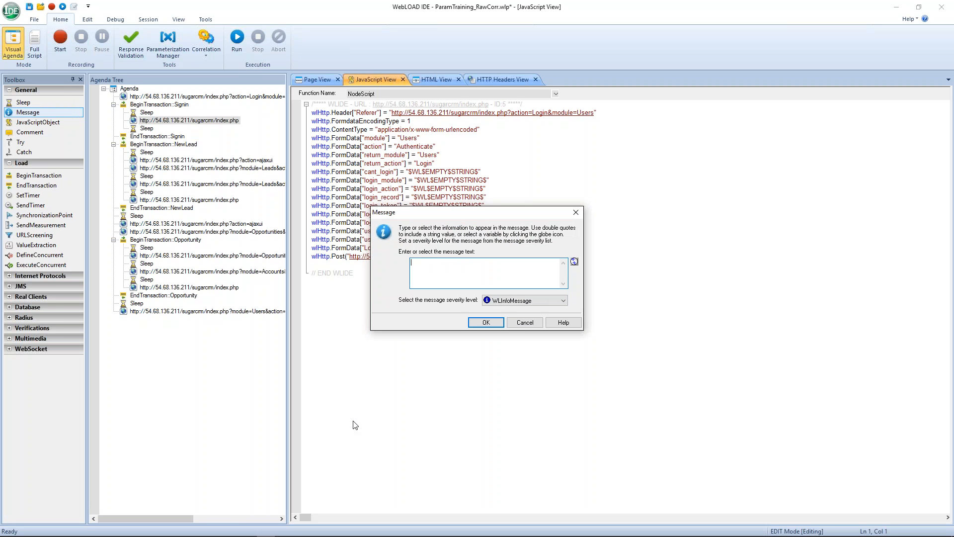
type("Sales Rep is \" +")
left_click(412, 263)
type("\" +")
left_click(575, 262)
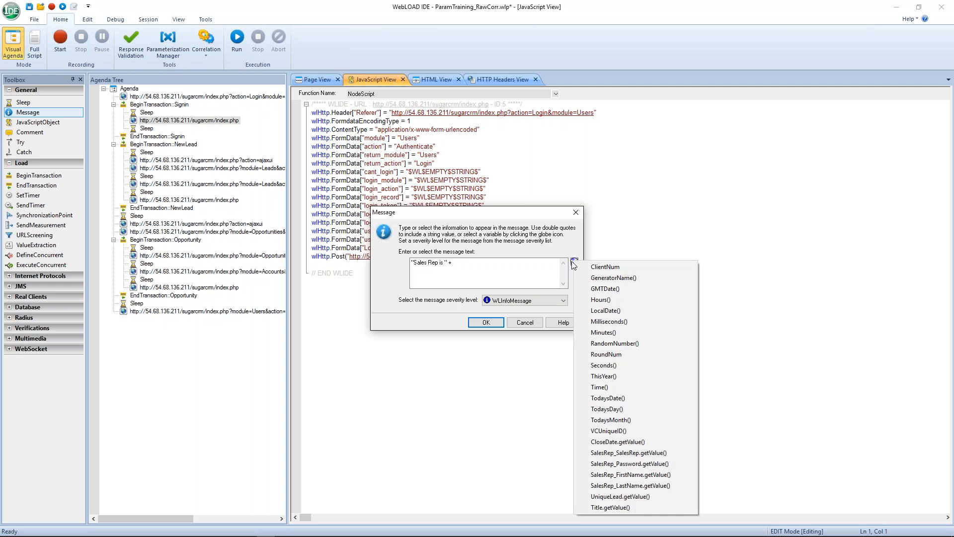
left_click(636, 476)
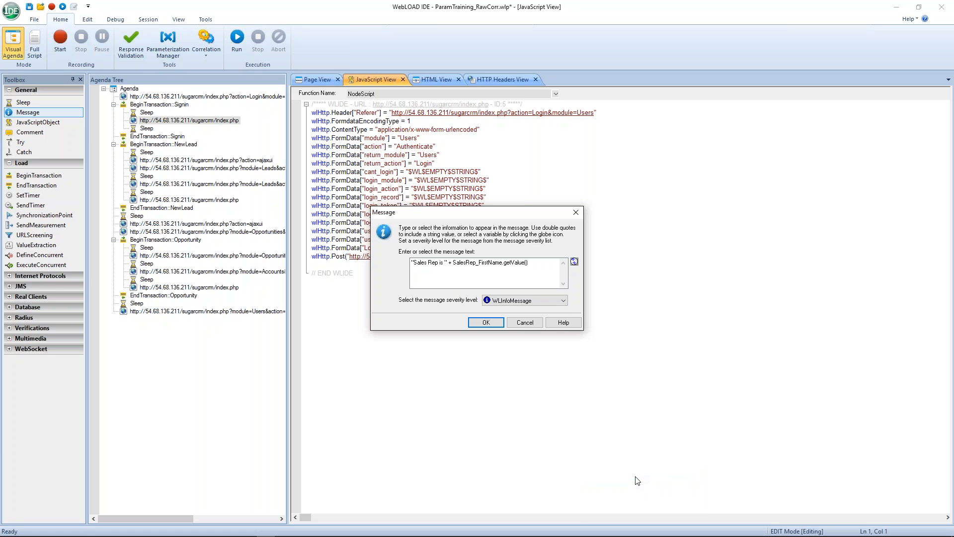
left_click(486, 323)
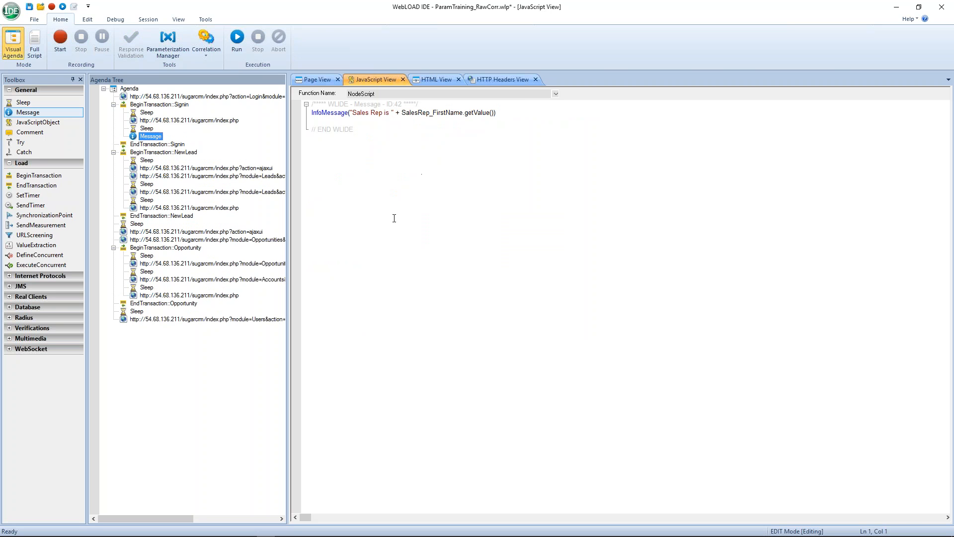
- Save the project under the new name ParamTraining_UnCorr.wlp in the Scripts folder
left_click(35, 21)
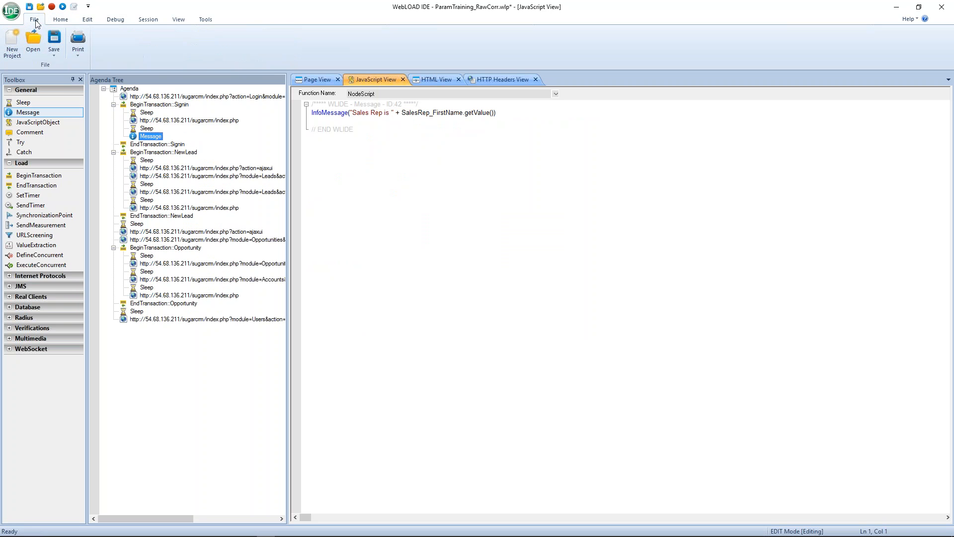
left_click(55, 55)
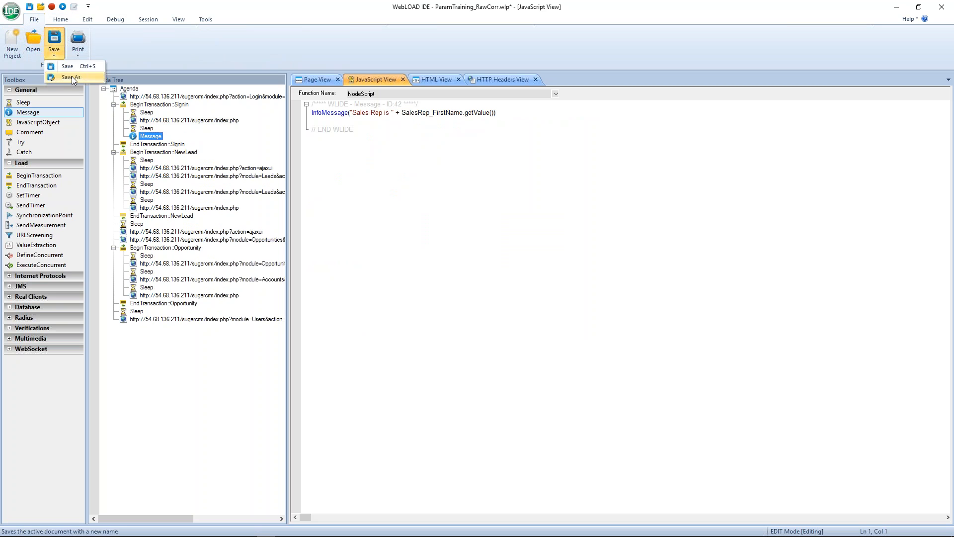
left_click(70, 77)
left_click(473, 322)
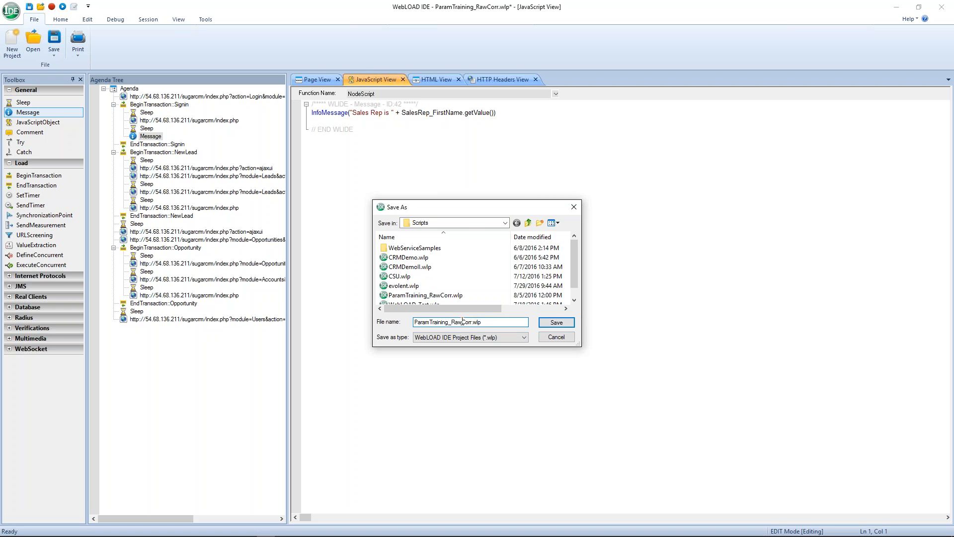
key("BackSpace")
key("BackSpace")
key("BackSpace")
type("Un")
left_click(556, 323)
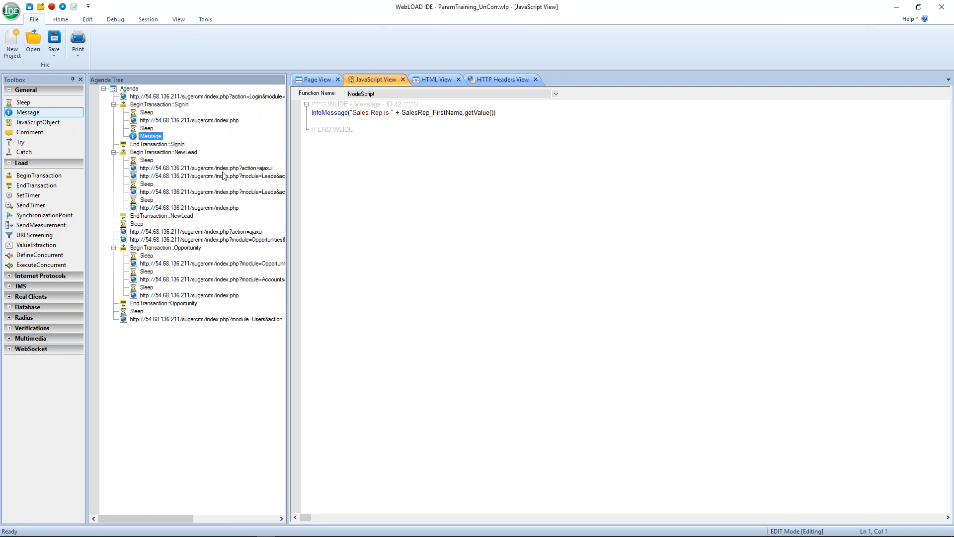
- Review the whole Agenda script with its parameter definitions, and the field values in NewLead's final index.php request
left_click(129, 88)
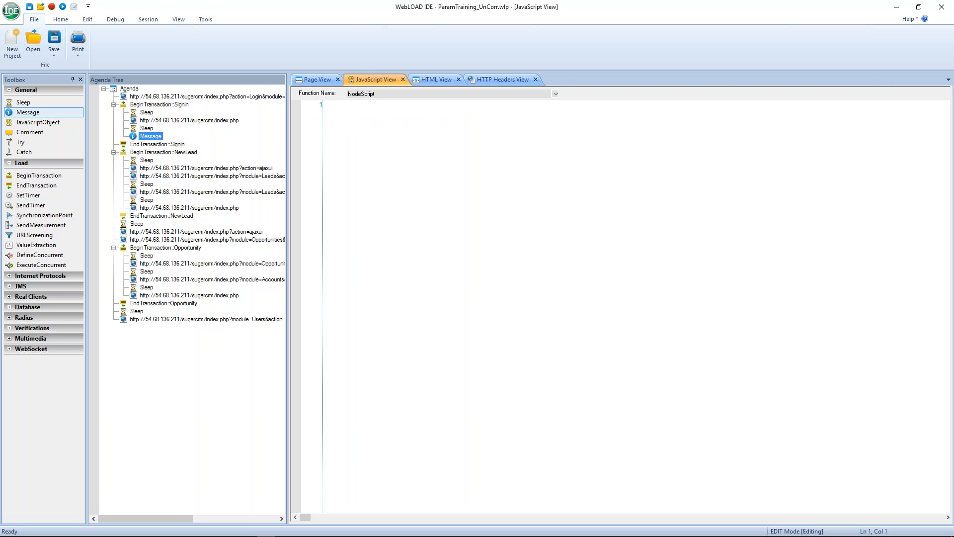
scroll(449, 254, "down", 5)
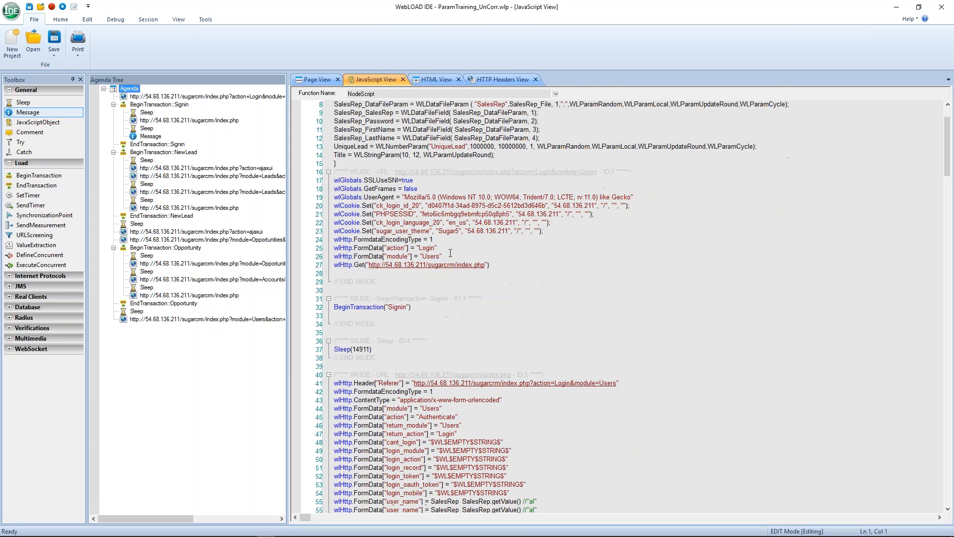
left_click(206, 209)
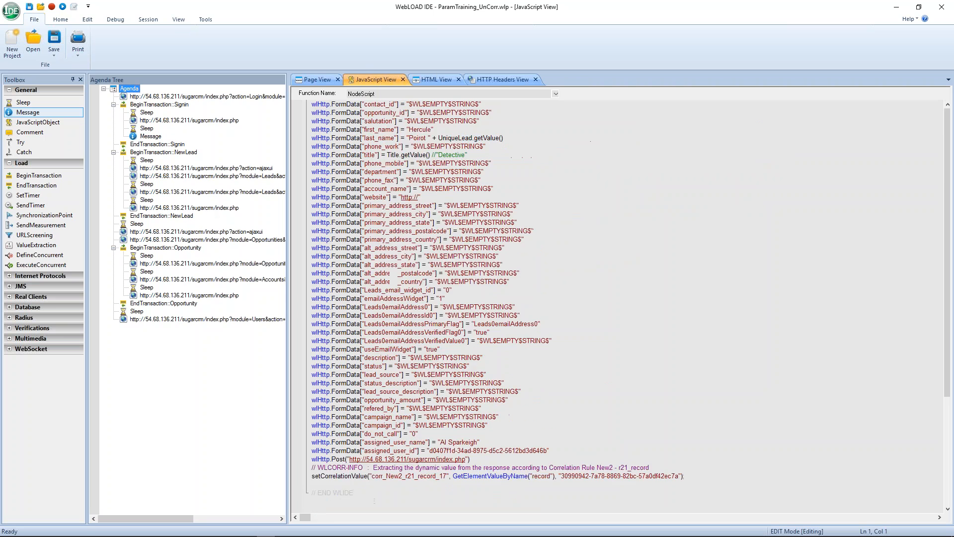
scroll(438, 333, "down", 4)
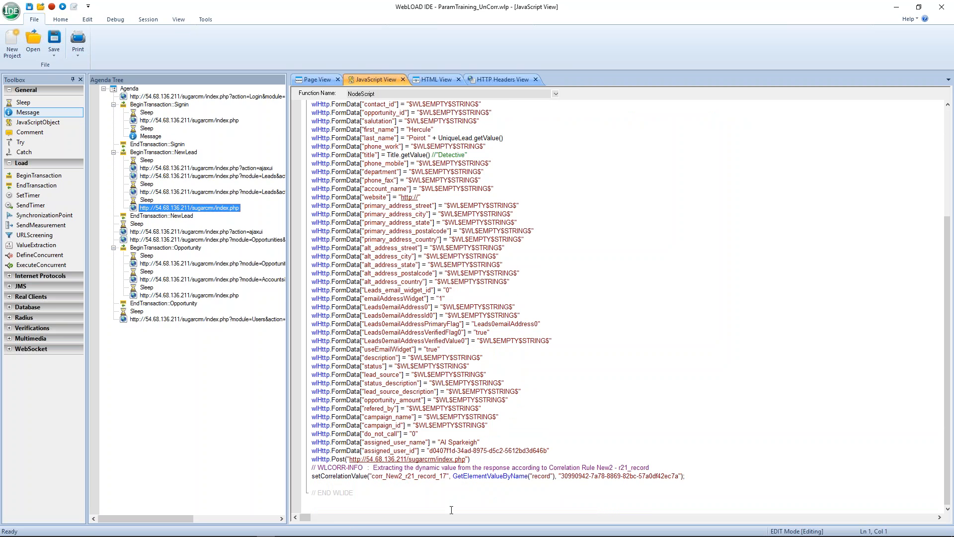
mouse_move(472, 478)
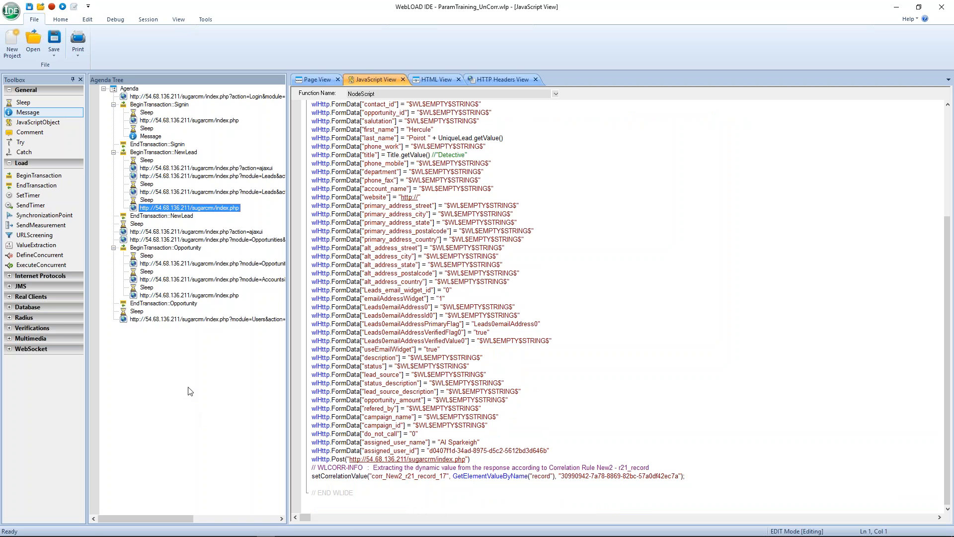
- Run the parameterized script for one round and enlarge the log area to show its messages
left_click(63, 9)
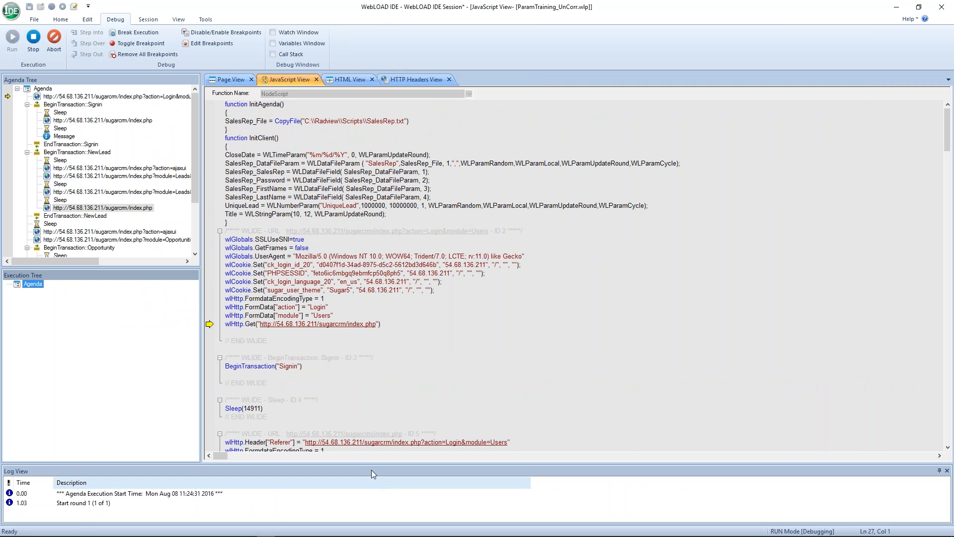
left_click_drag(372, 466, 363, 381)
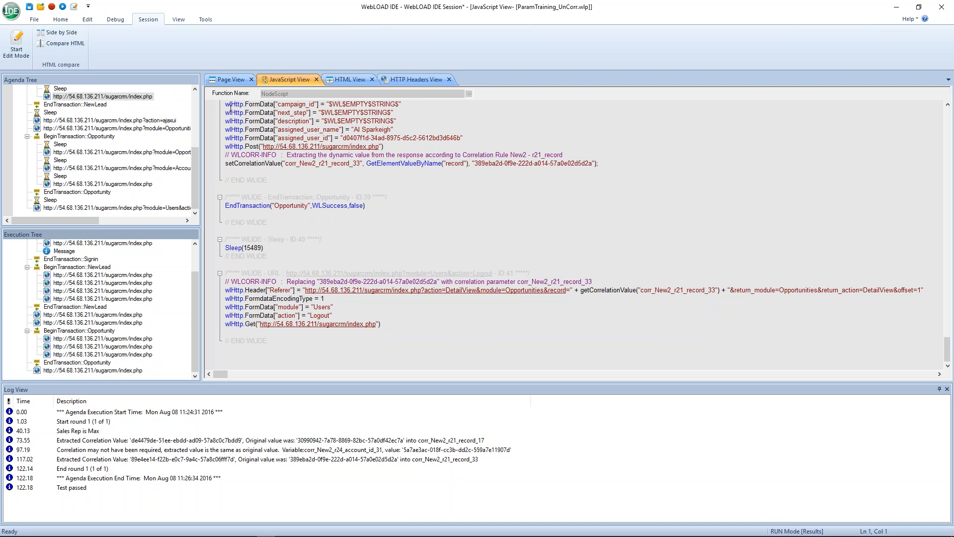
scroll(230, 107, "up", 1)
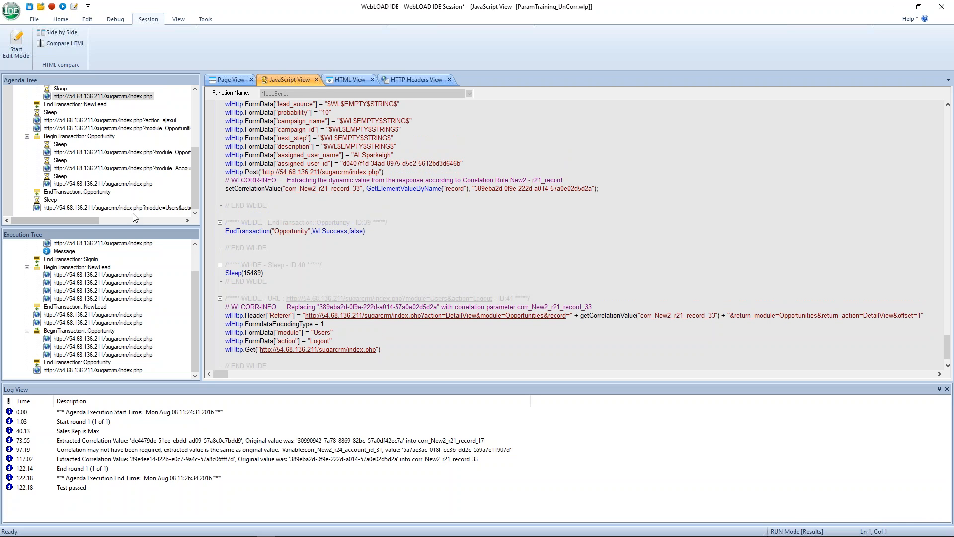
- Examine the recorded page of the Opportunity transaction's final index.php request, looking through the opportunity's details
left_click(191, 164)
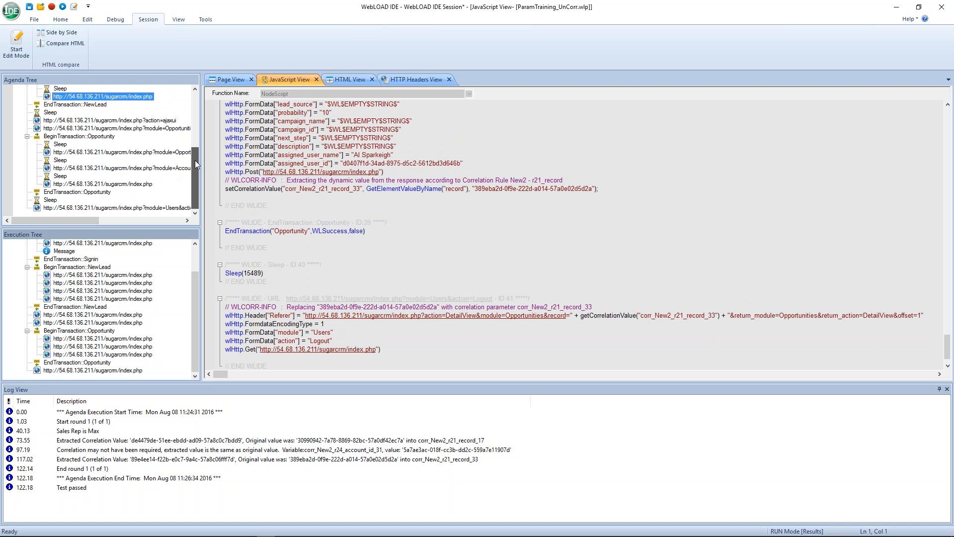
left_click(120, 184)
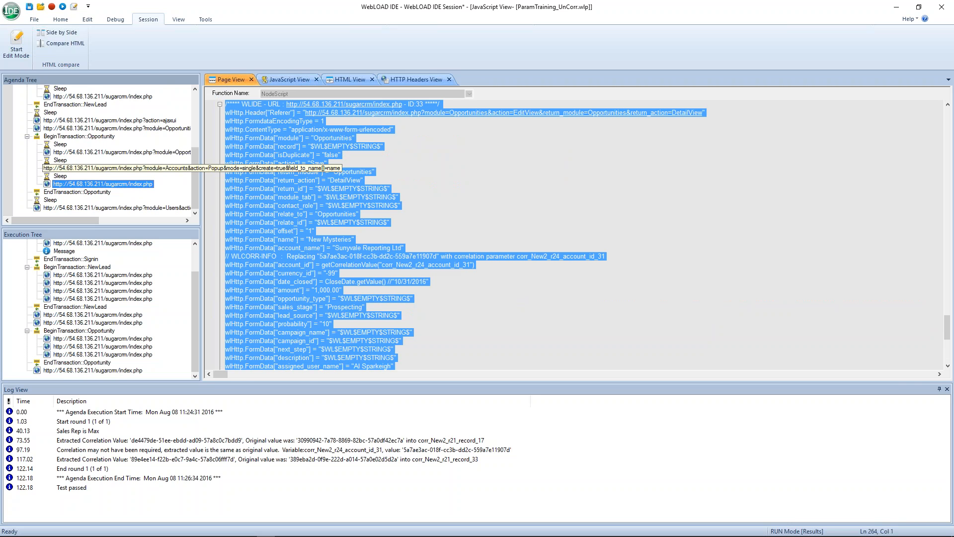
left_click(229, 81)
scroll(336, 213, "down", 10)
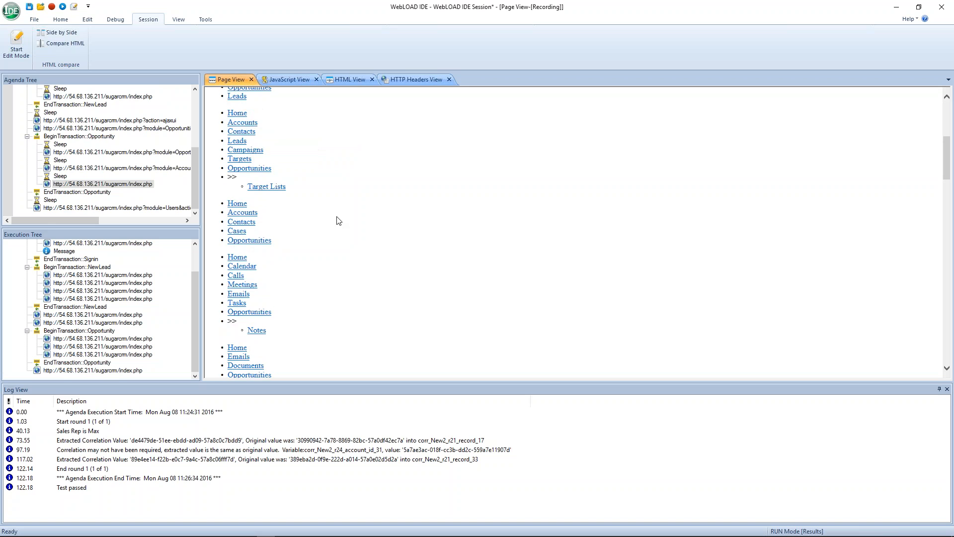
scroll(337, 219, "down", 6)
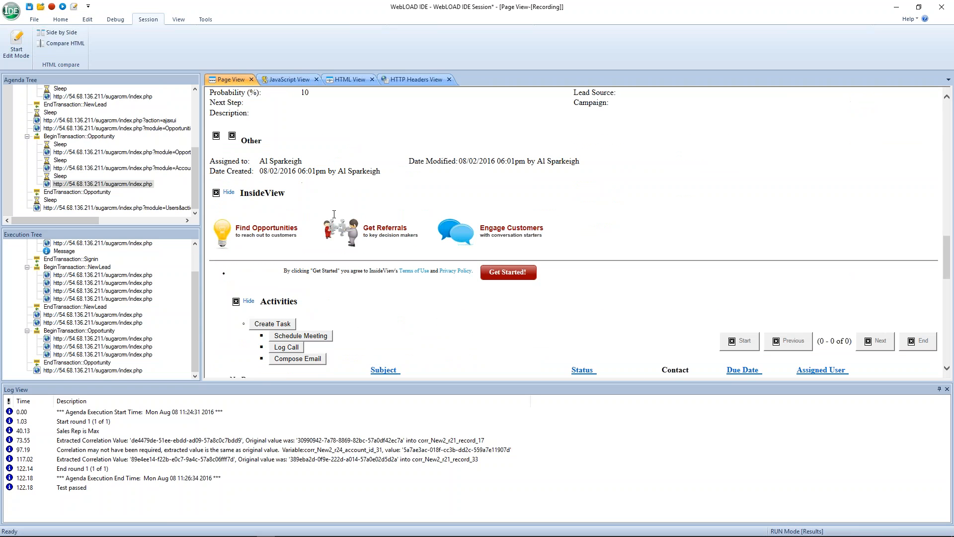
scroll(334, 214, "down", 3)
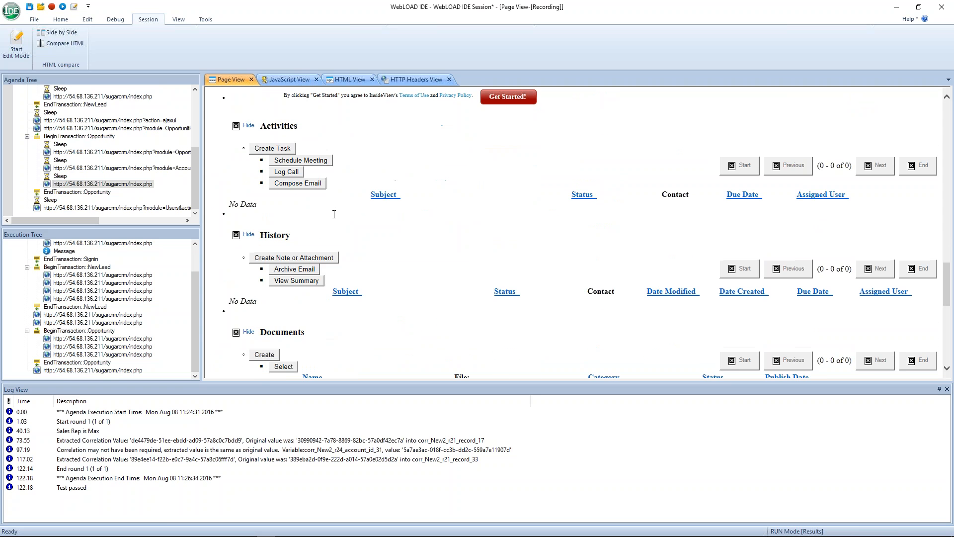
scroll(334, 214, "down", 2)
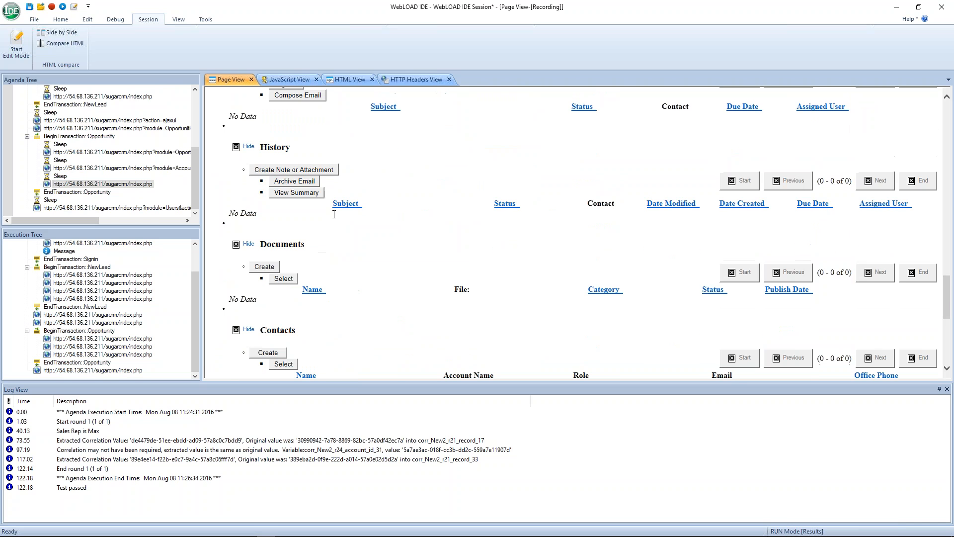
scroll(334, 214, "up", 5)
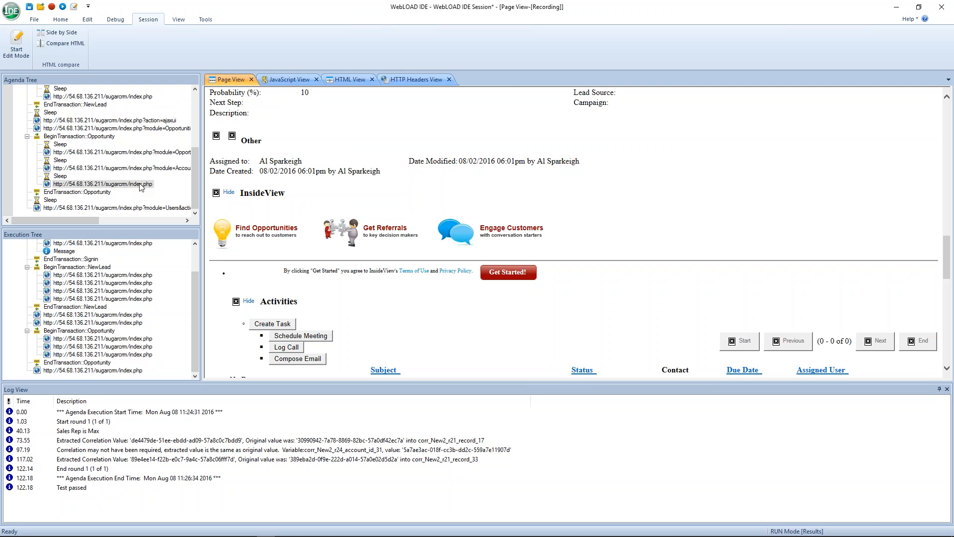
- Compare the recorded and executed lead pages of NewLead's final index.php request side by side, widening the executed page
left_click(125, 169)
left_click(125, 169)
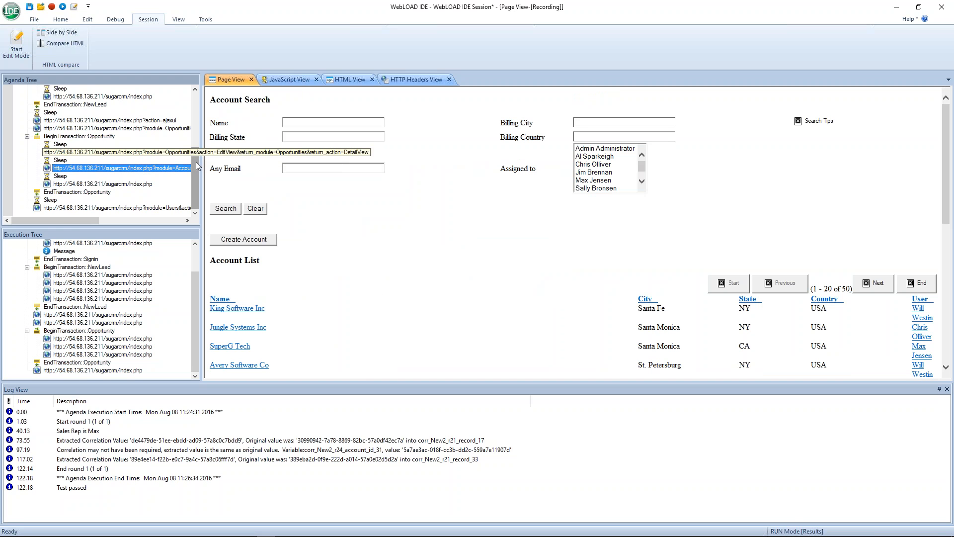
left_click_drag(195, 166, 195, 132)
left_click(102, 168)
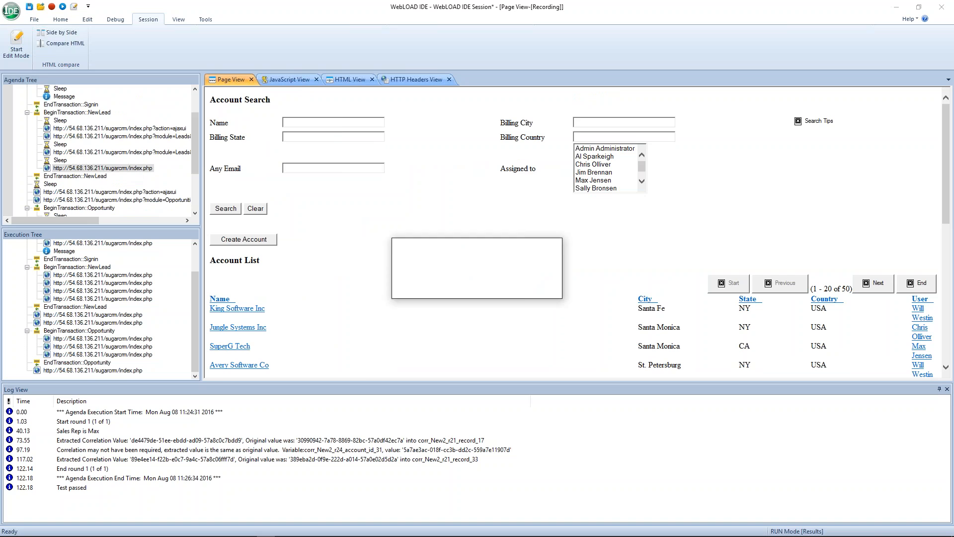
scroll(400, 263, "down", 15)
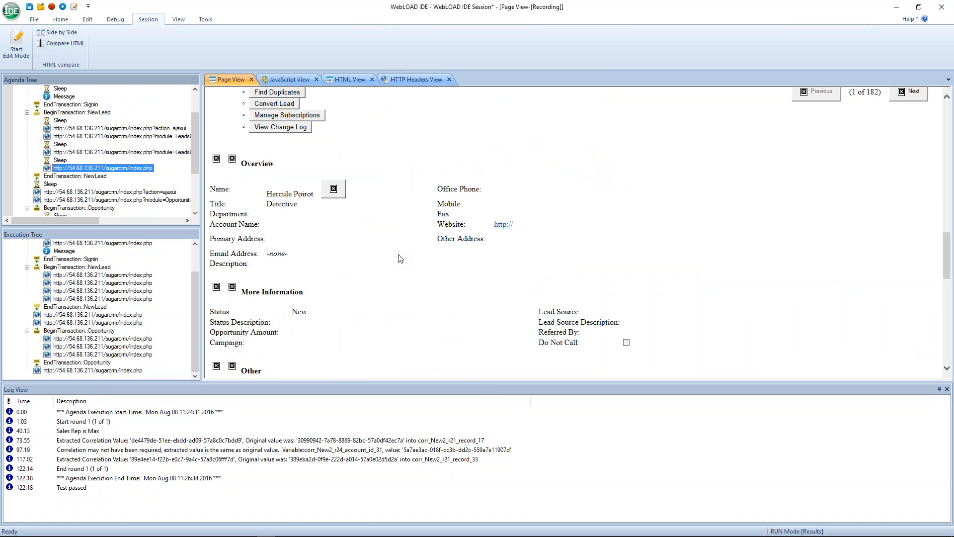
scroll(400, 258, "down", 2)
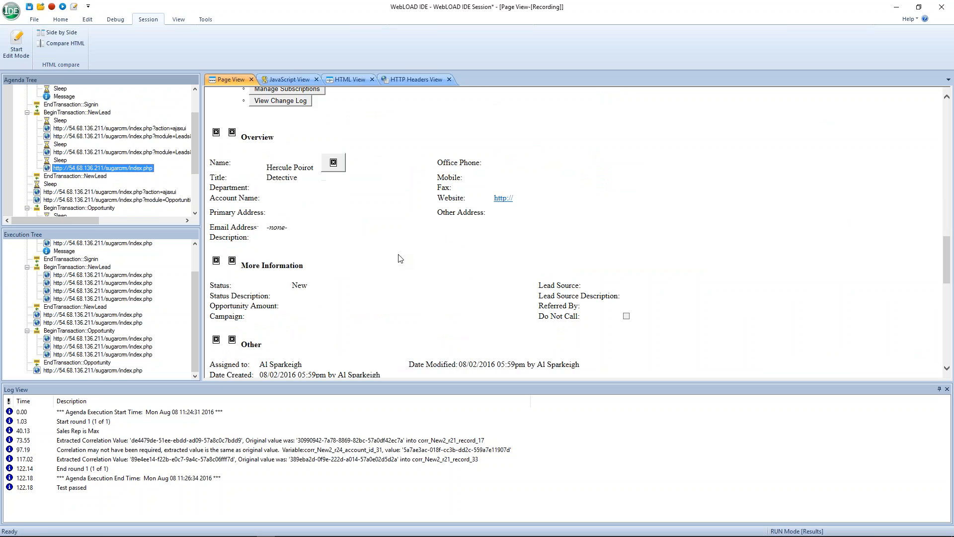
left_click(62, 33)
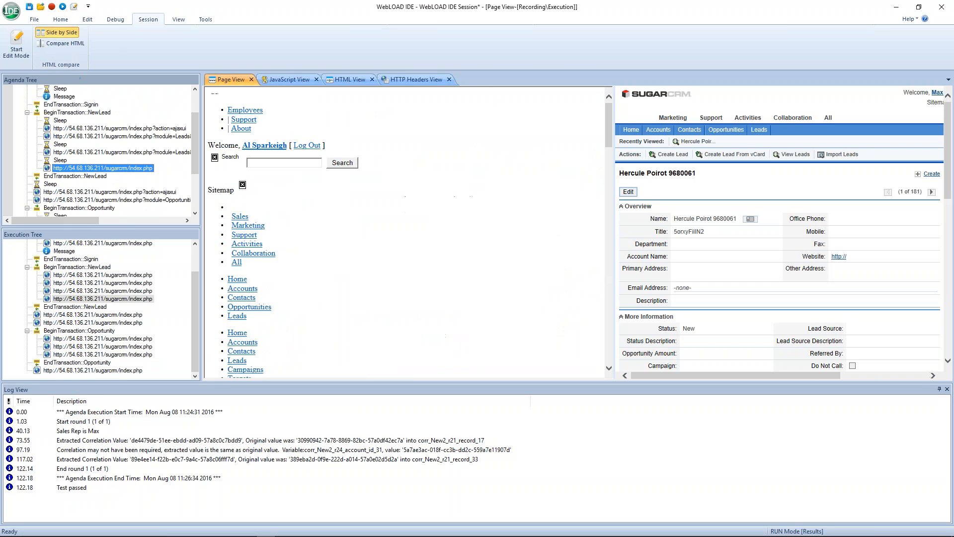
left_click_drag(614, 184, 514, 183)
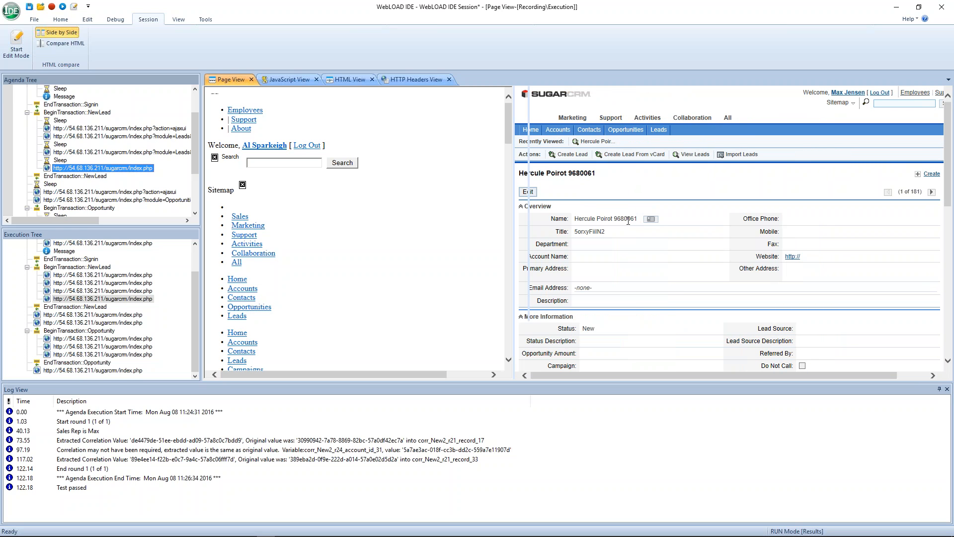
- Check the Expected Close Date on the executed page of the Opportunity transaction's final index.php request
scroll(188, 193, "down", 3)
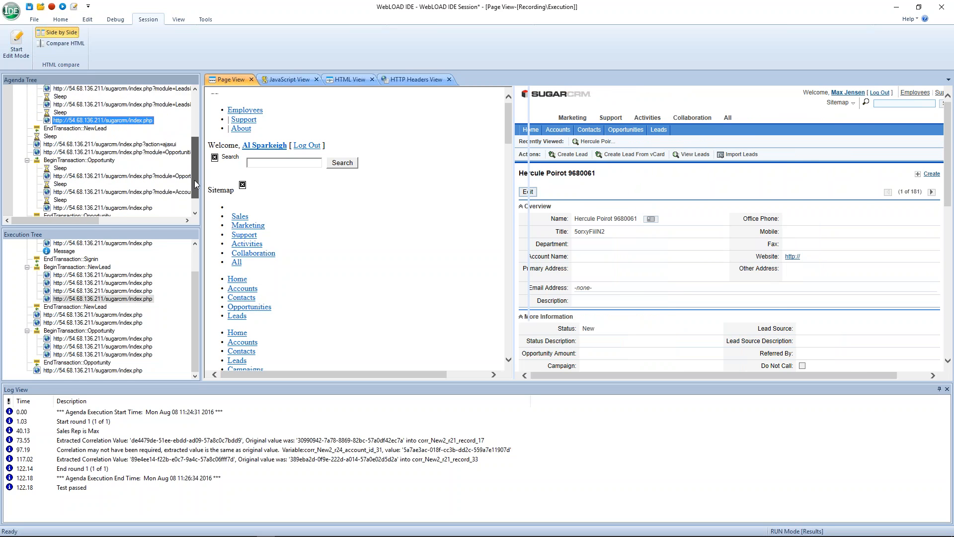
left_click(124, 183)
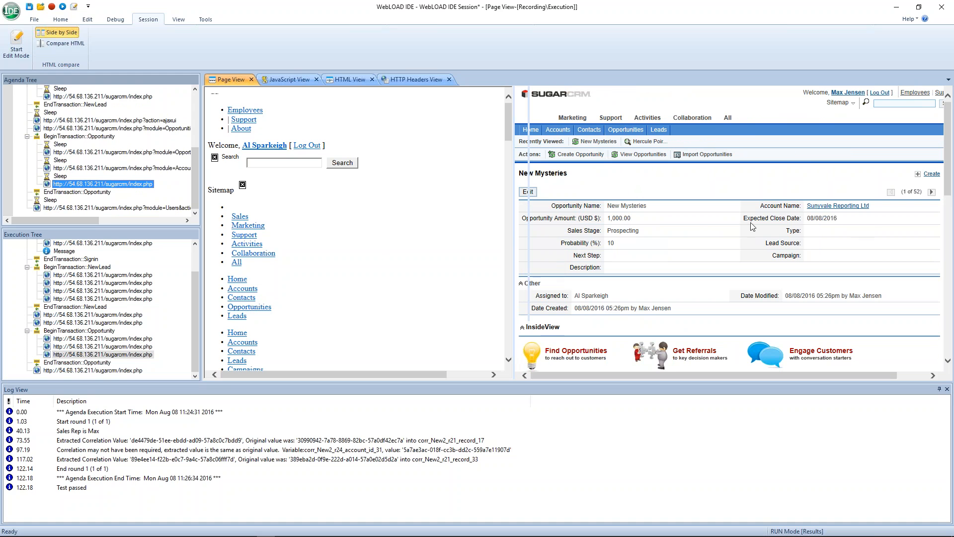
left_click(840, 220)
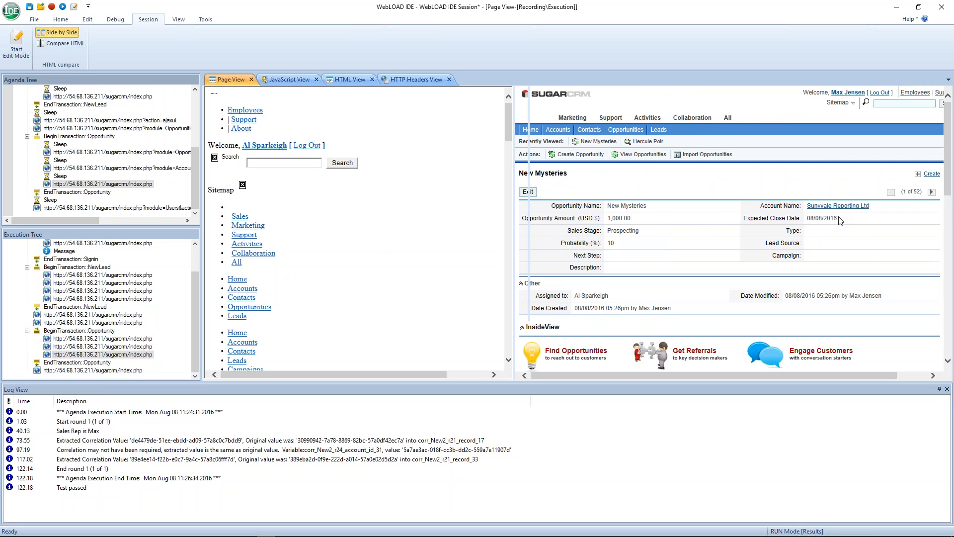
left_click(811, 219)
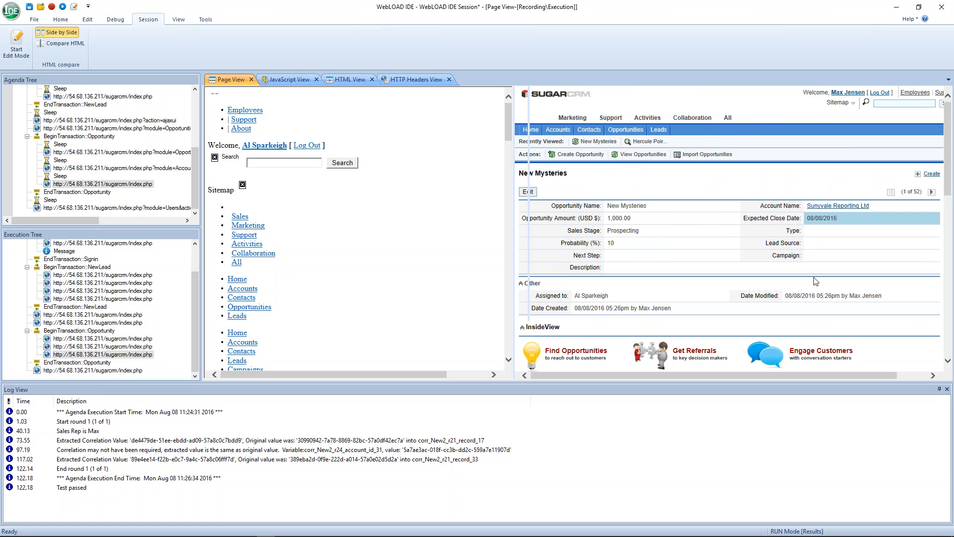